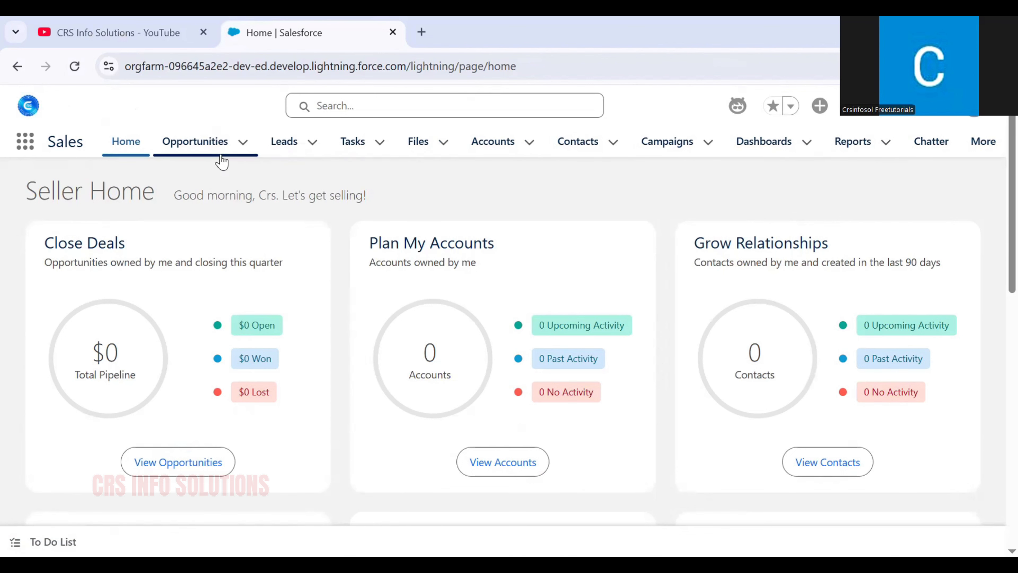
Step: Open the Books object and switch its list view to All
left_click(986, 144)
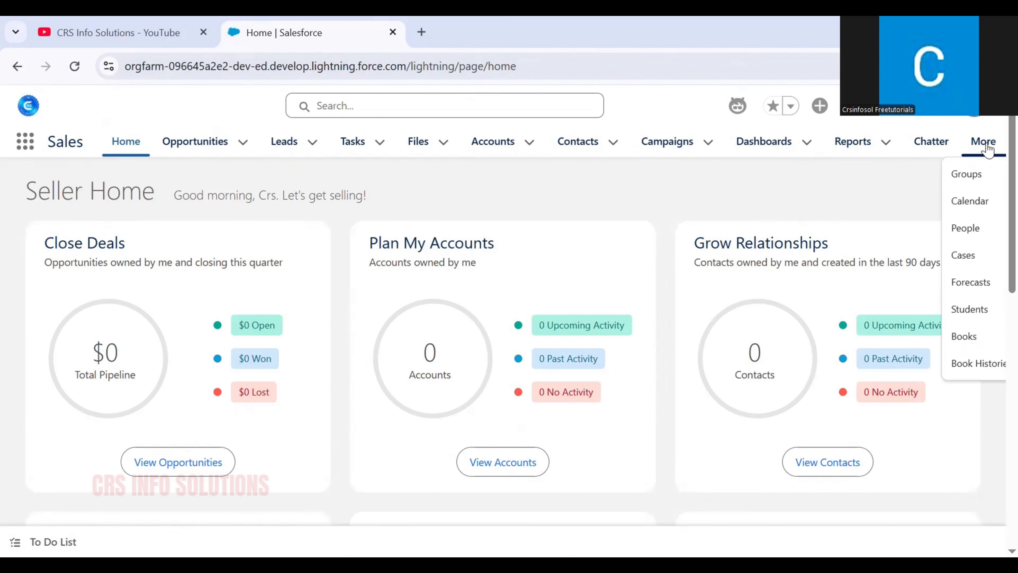
left_click(965, 338)
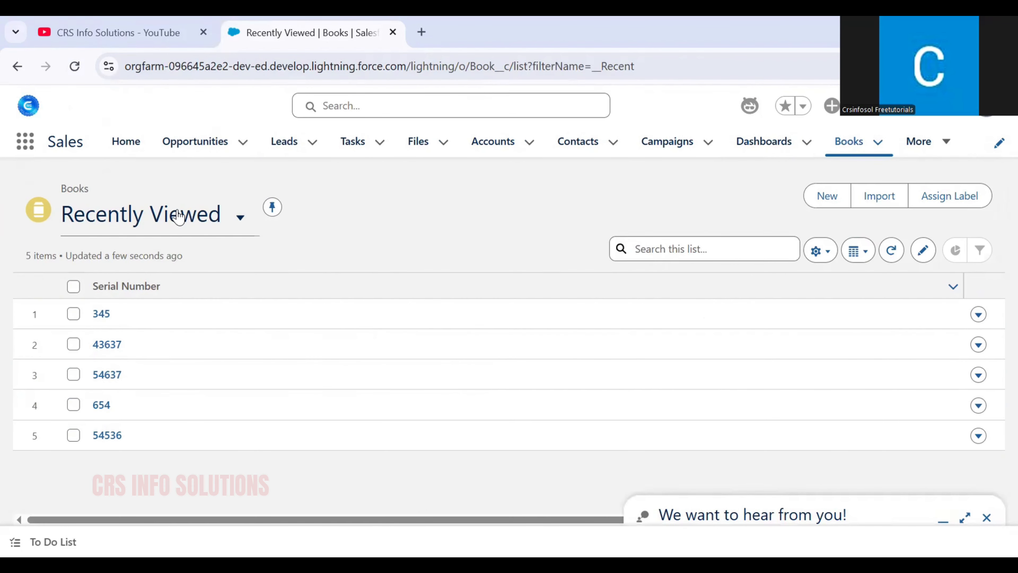
left_click(241, 219)
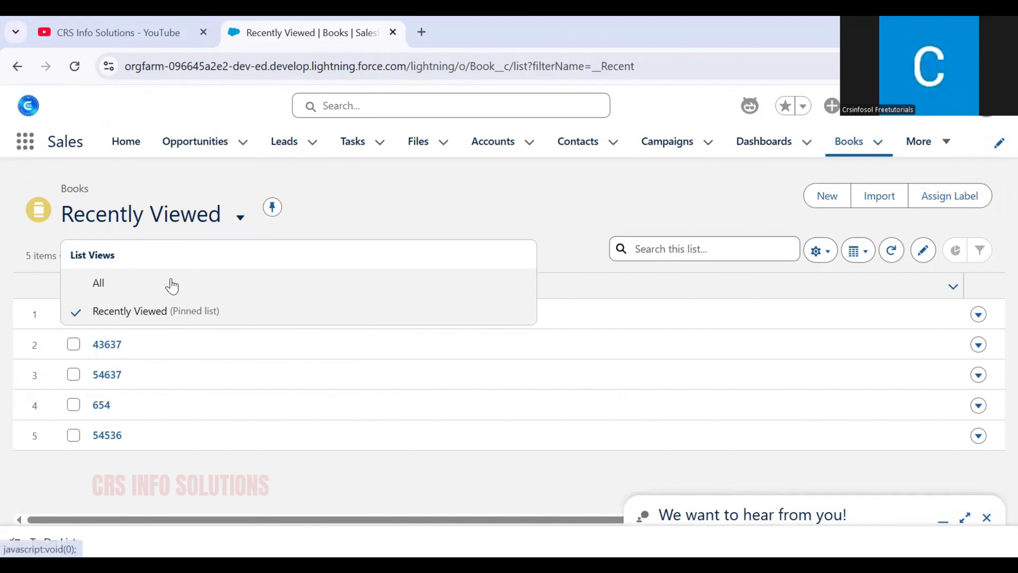
left_click(154, 312)
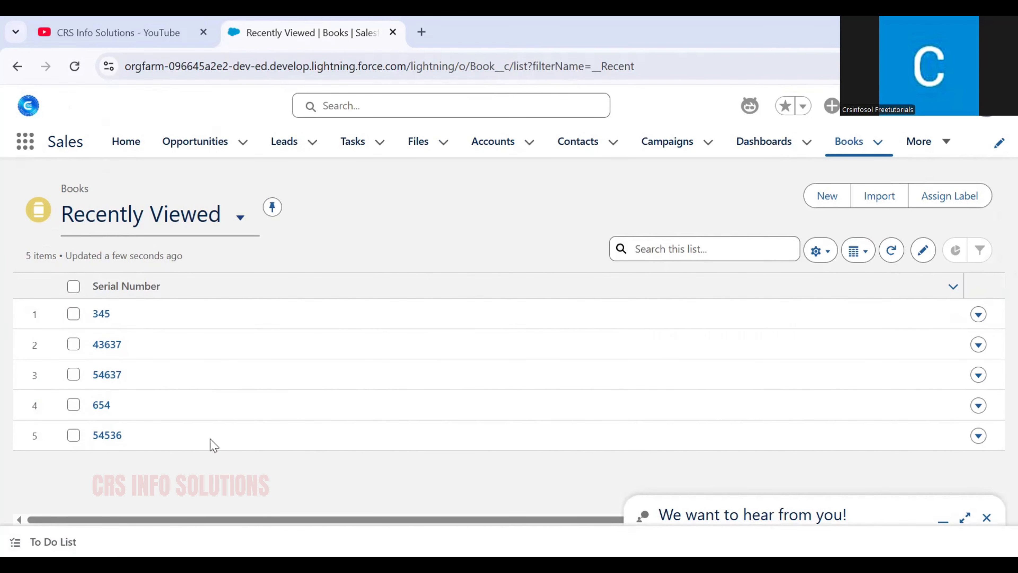
left_click(241, 217)
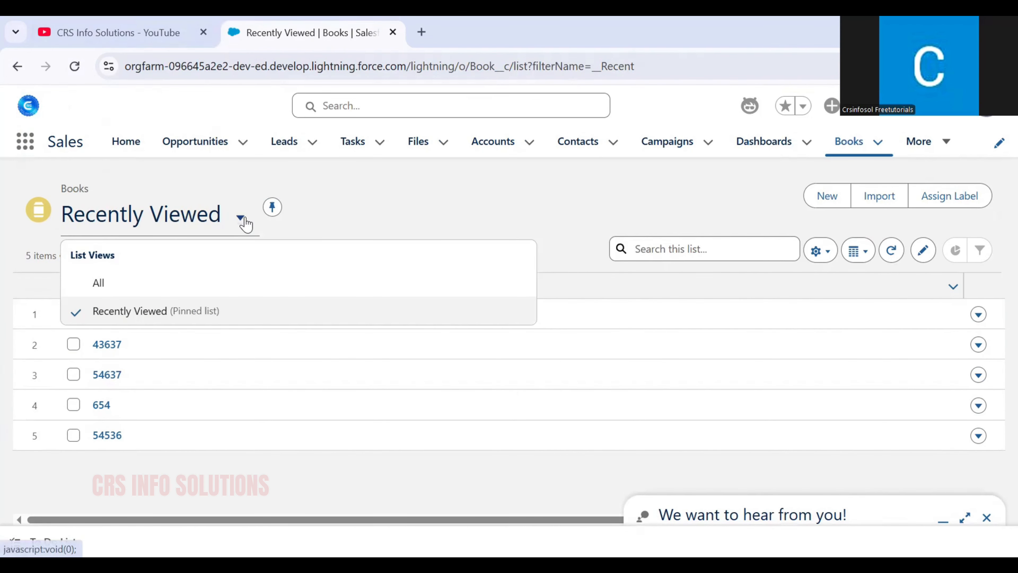
left_click(190, 288)
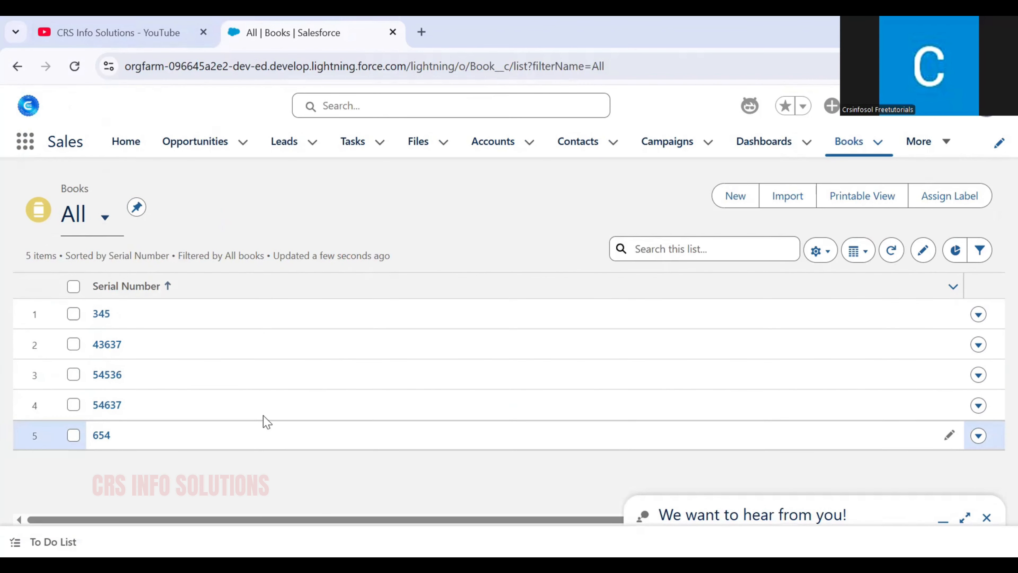
Step: Pin the All list view as the default for Books and check the pin in the list of views
left_click(105, 216)
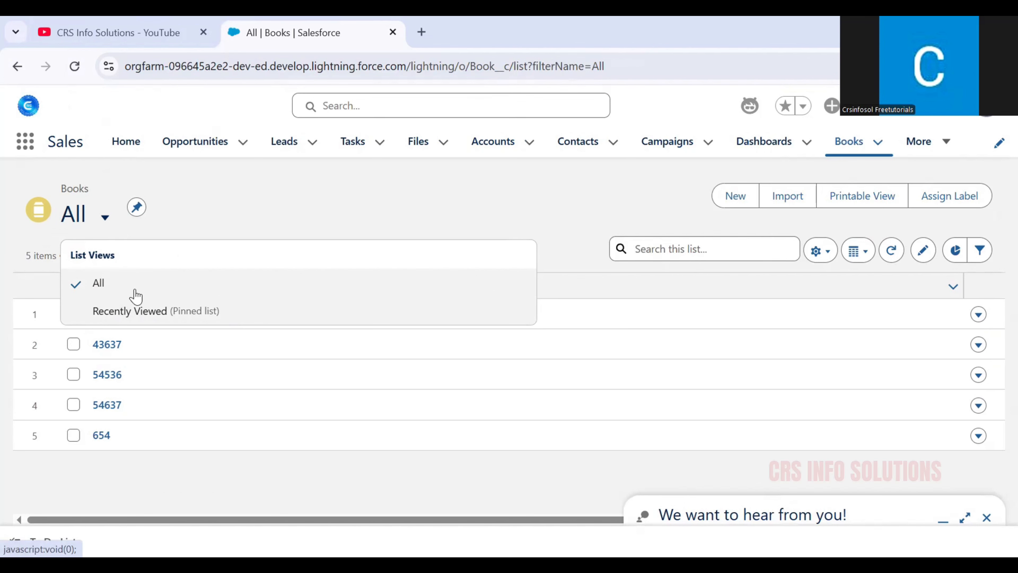
left_click(126, 296)
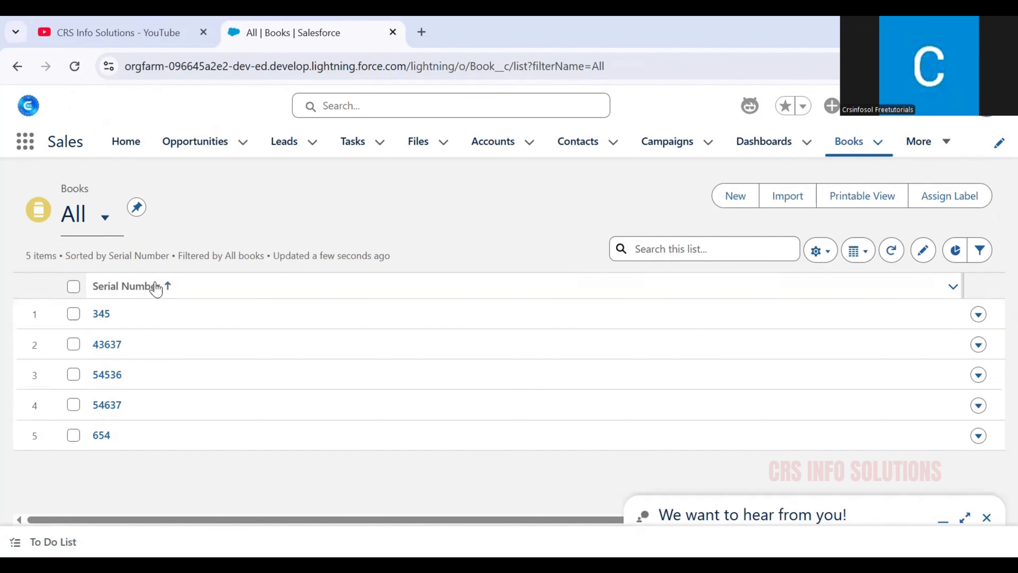
left_click(137, 207)
left_click(104, 218)
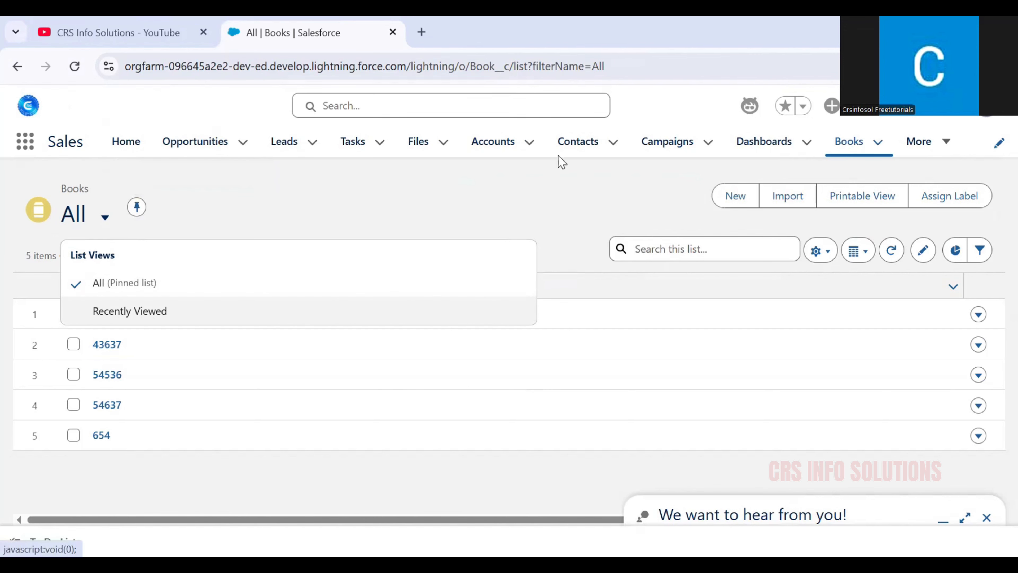
Step: Visit the Students object and return to Books to check which list view loads by default
left_click(920, 144)
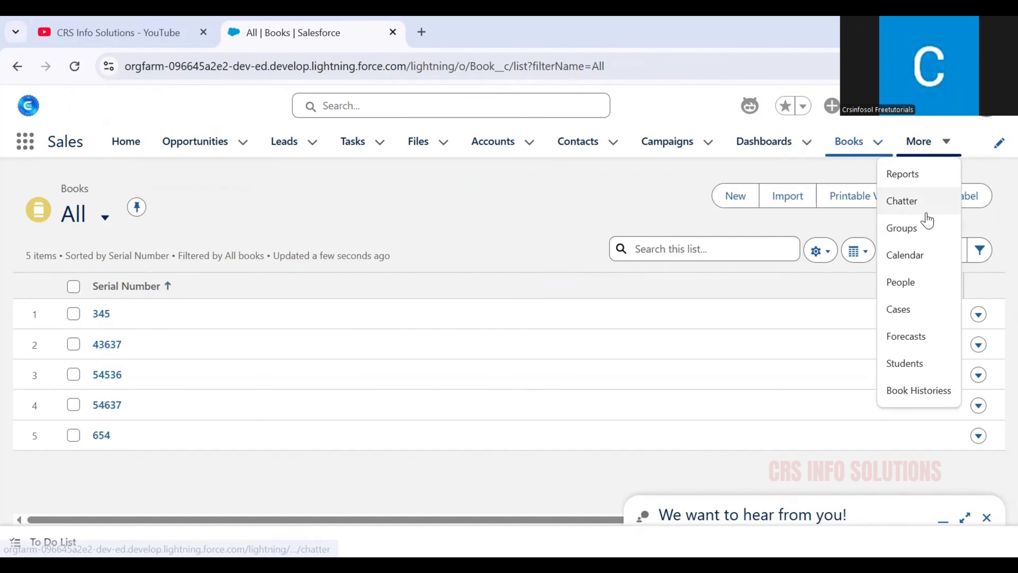
left_click(907, 362)
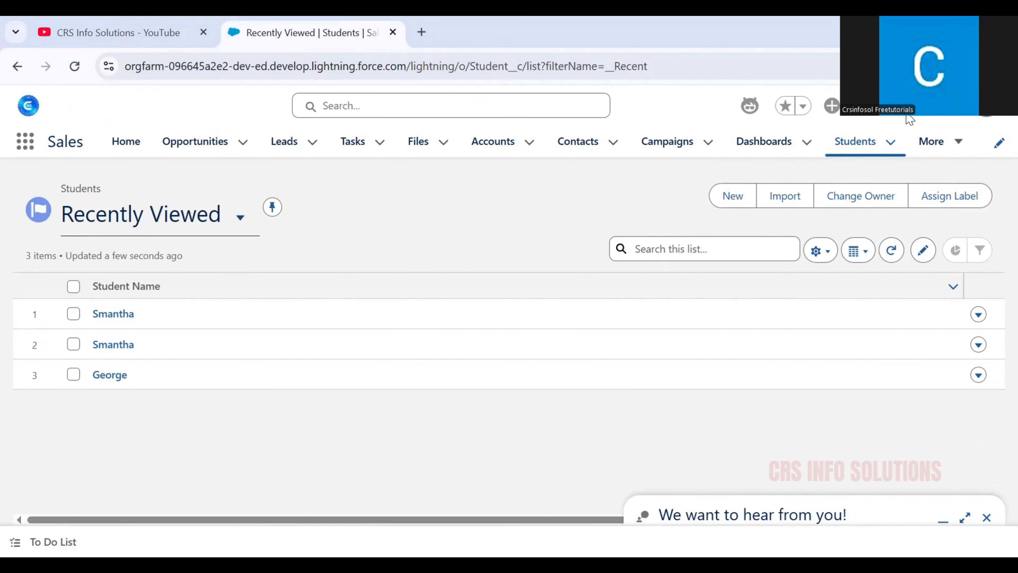
left_click(932, 143)
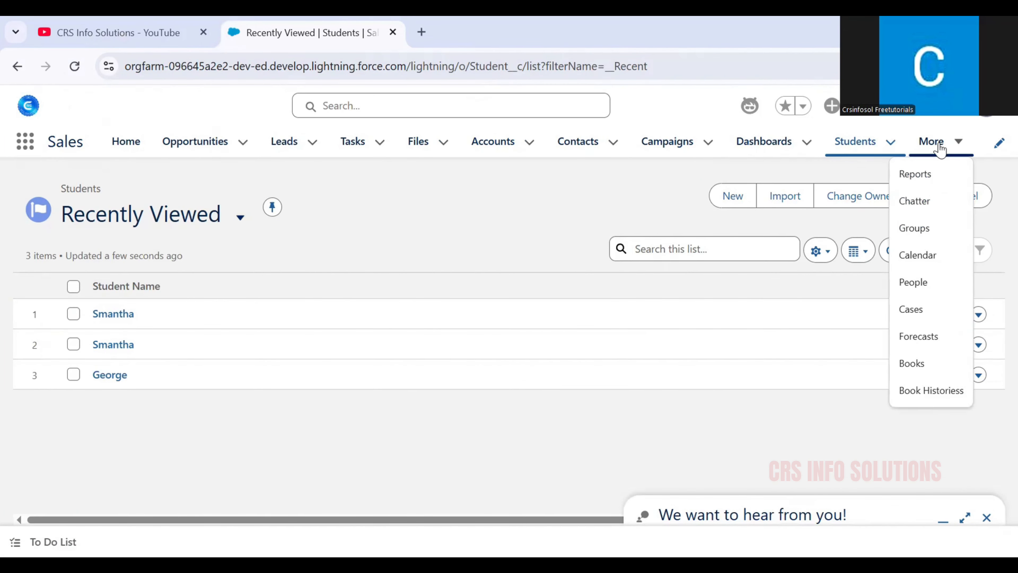
left_click(912, 361)
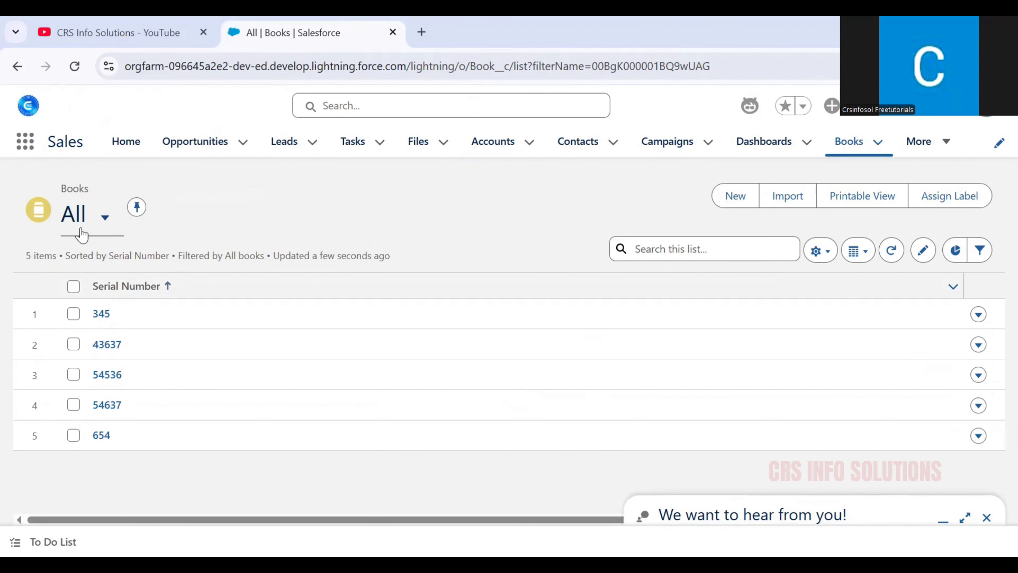
Step: Switch Books to the Recently Viewed list view and pin it as the default
left_click(104, 236)
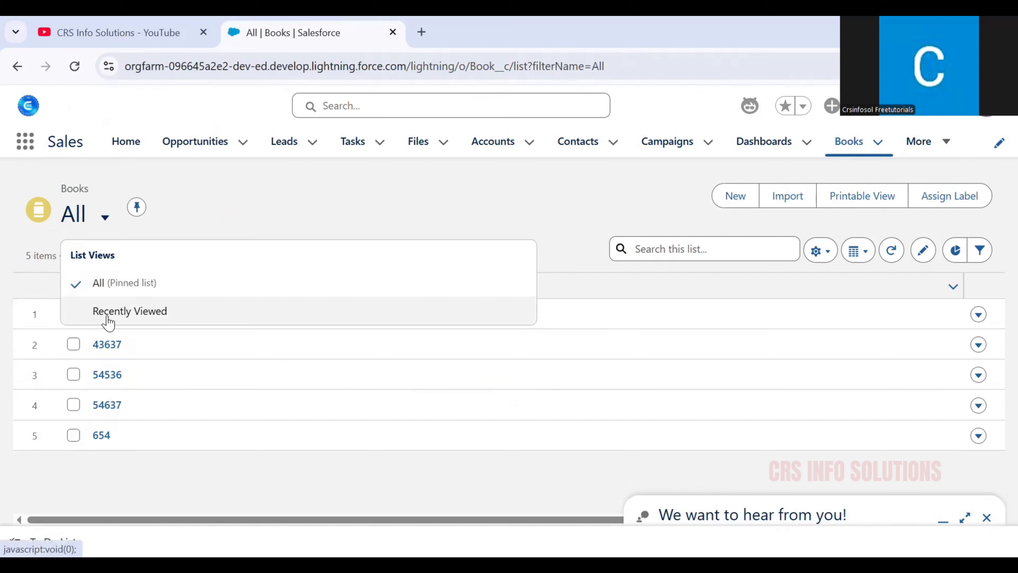
left_click(165, 319)
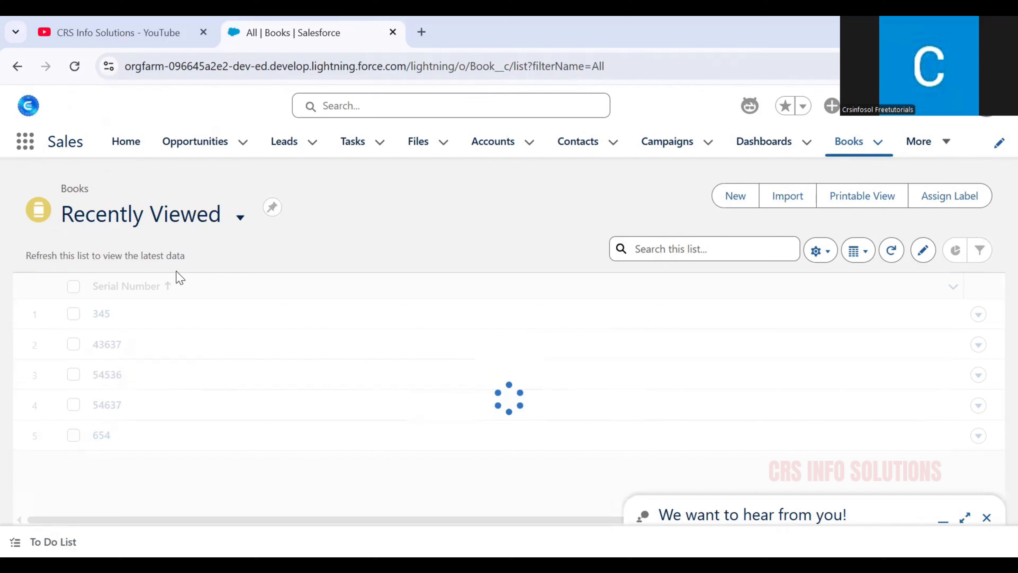
left_click(273, 207)
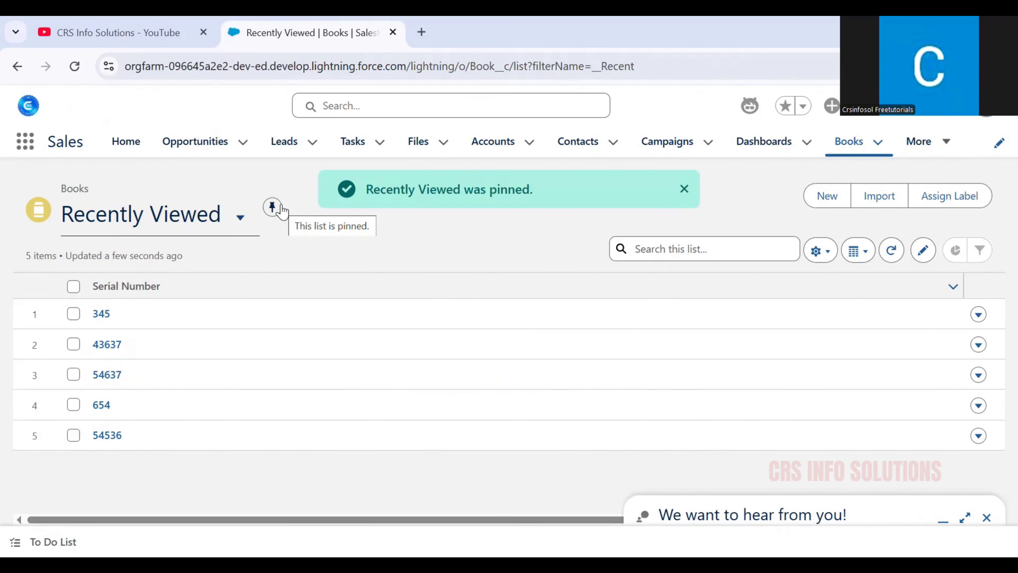
Step: Examine the list views available for Books and which one is pinned, keeping Recently Viewed selected
left_click(216, 223)
left_click(216, 223)
left_click(216, 223)
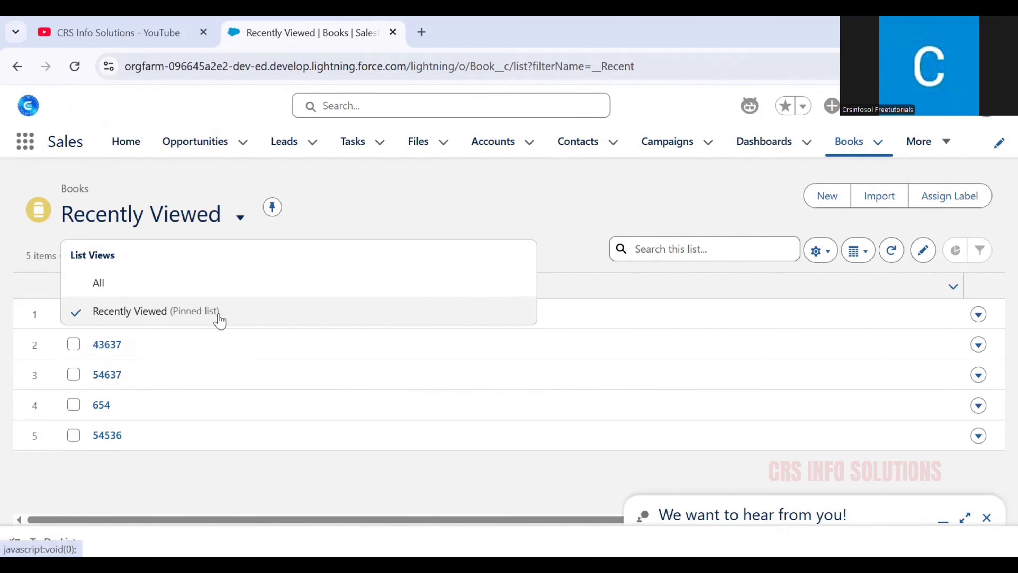
left_click(551, 174)
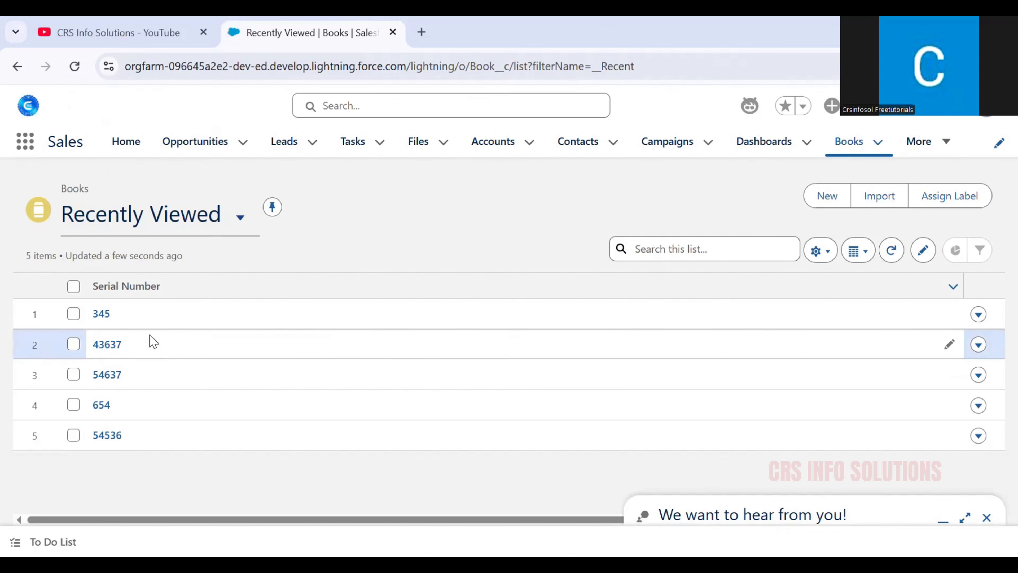
left_click(241, 218)
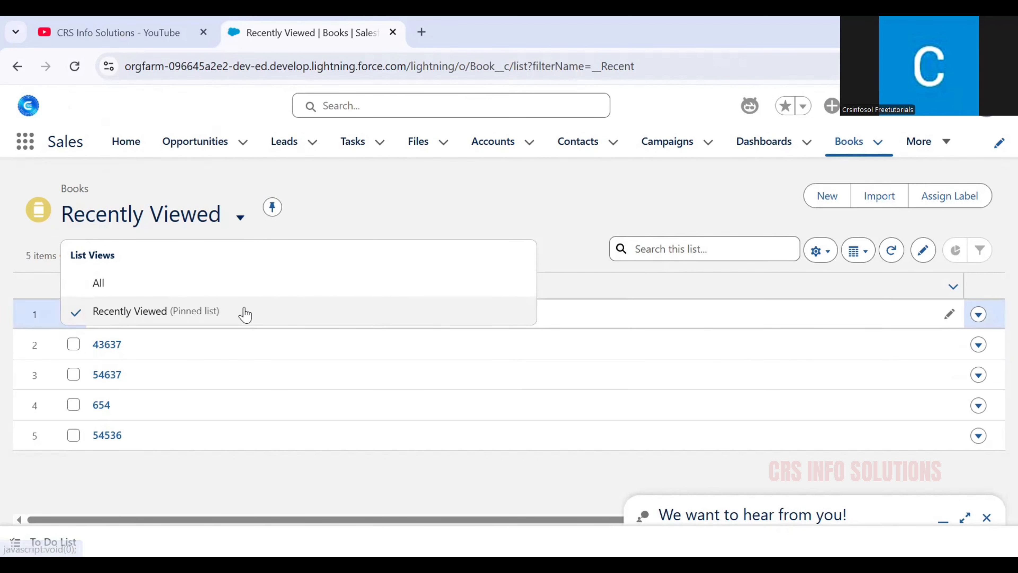
left_click(237, 321)
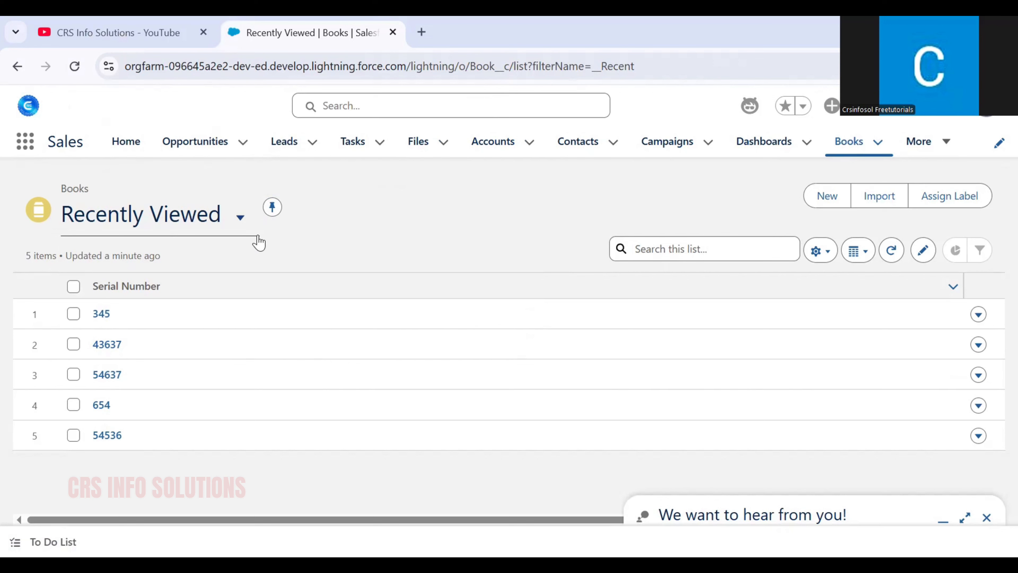
left_click(242, 222)
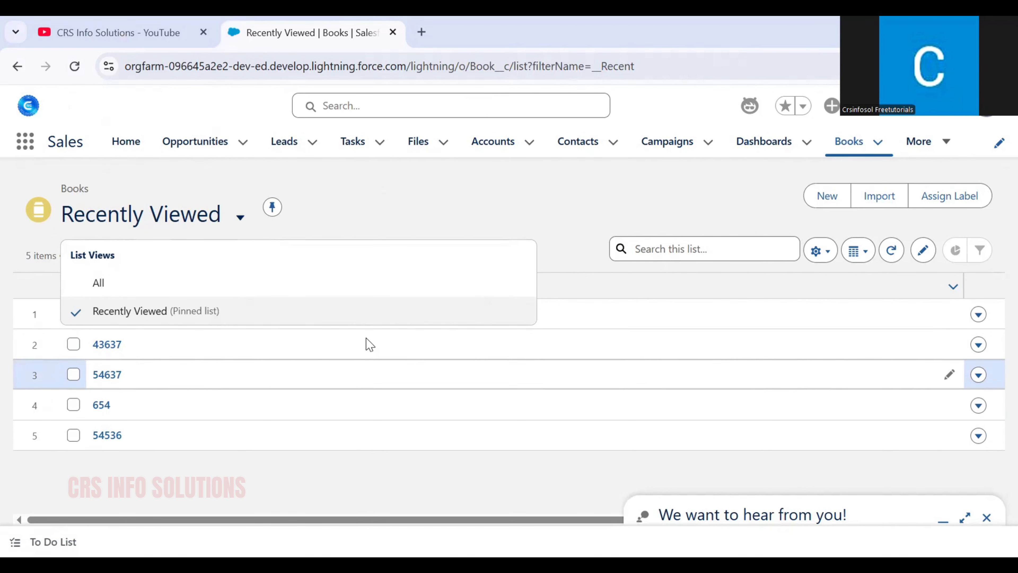
left_click(527, 238)
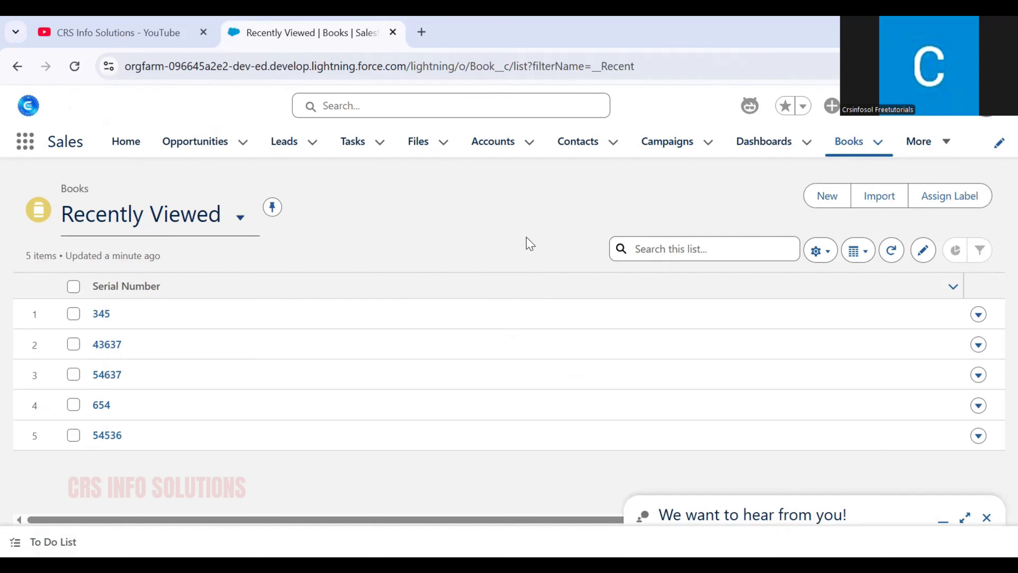
Step: Check the list view controls offered for Recently Viewed, and switch Books to the All list view
left_click(818, 260)
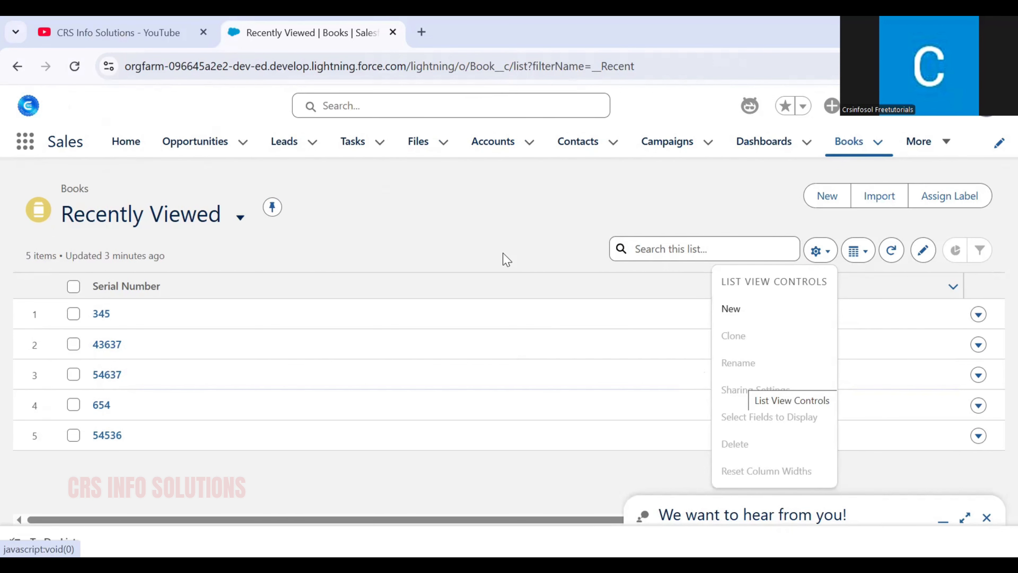
left_click(507, 260)
left_click(236, 220)
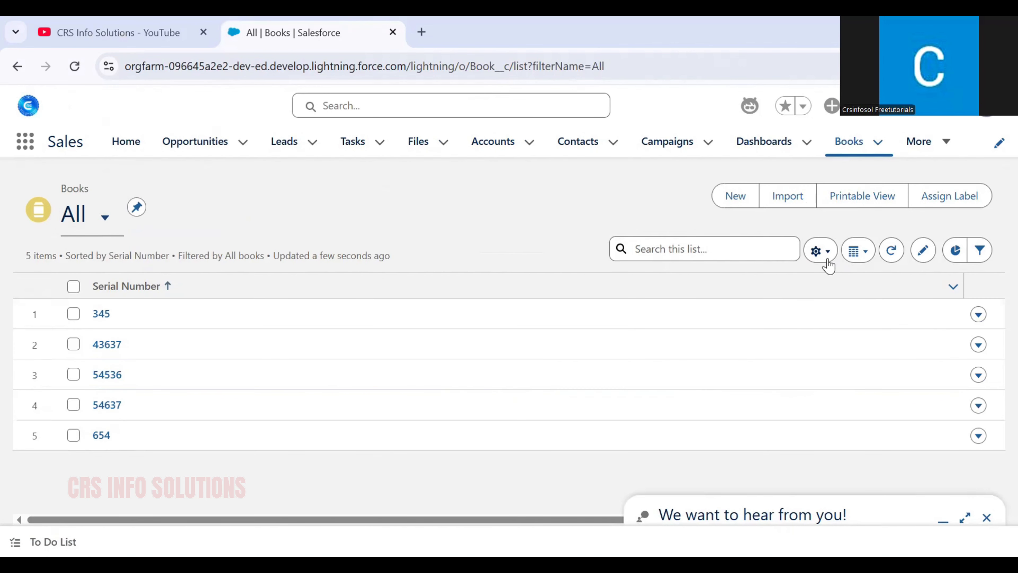
Step: Add Author name, Book Price and Student Name to the visible fields of the All list view
left_click(820, 251)
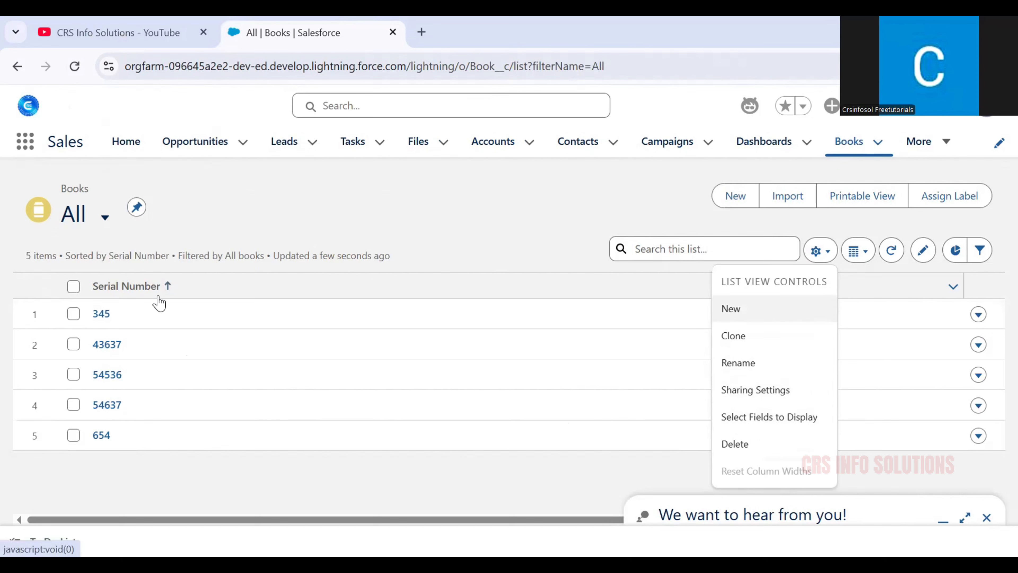
left_click(764, 424)
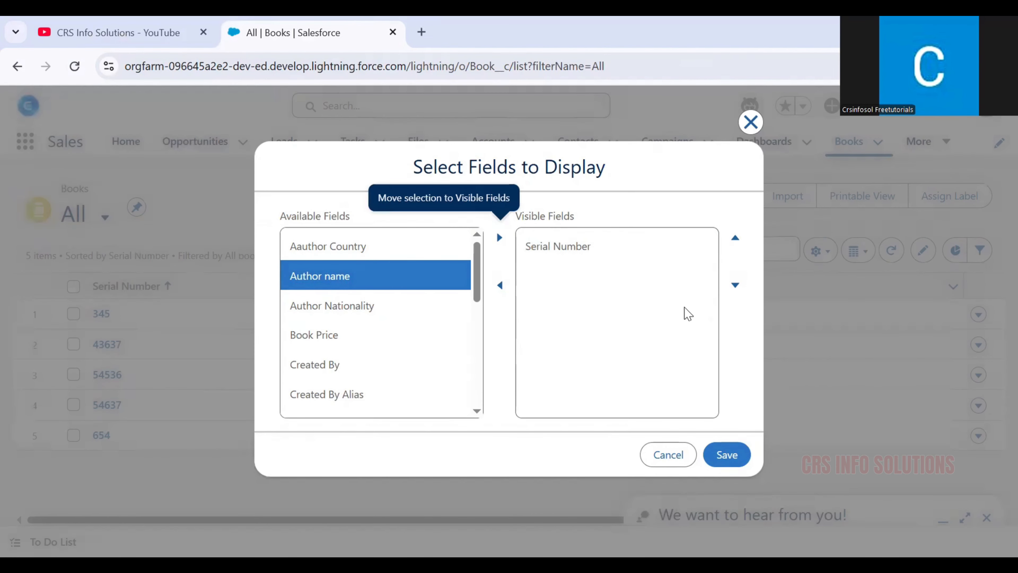
left_click(364, 287)
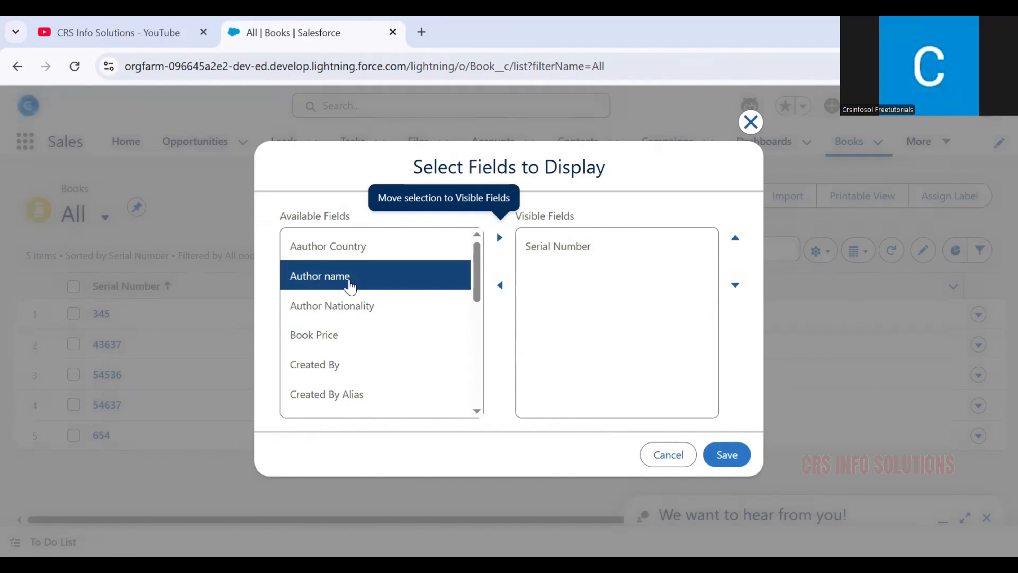
left_click(499, 238)
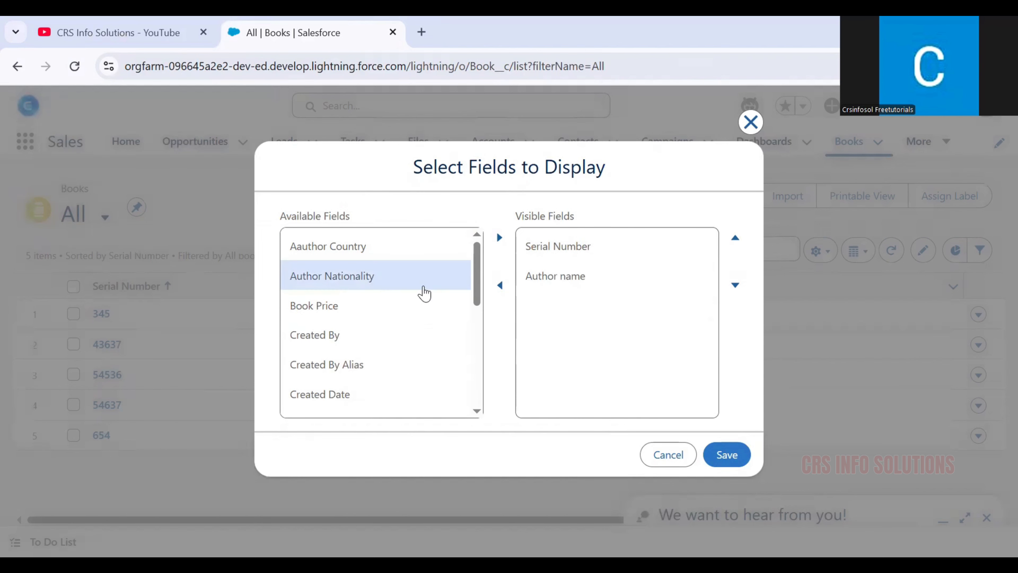
scroll(420, 291, "down", 2)
scroll(424, 294, "up", 2)
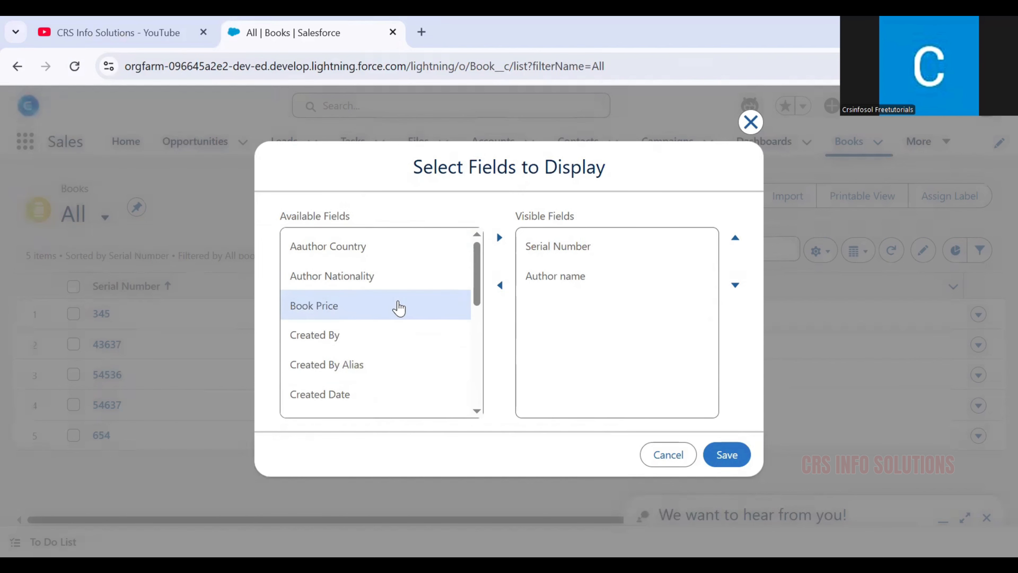
left_click(399, 308)
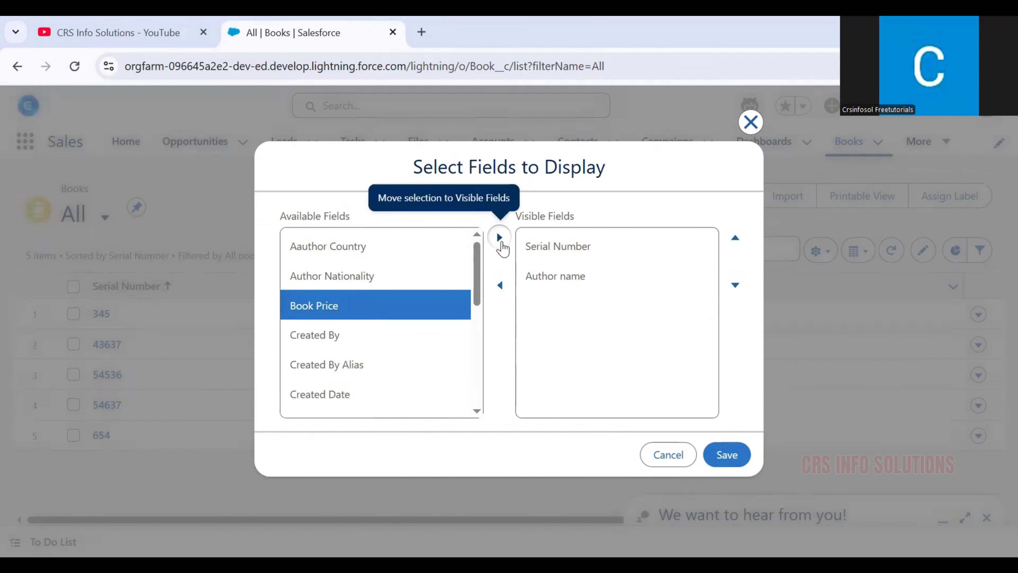
left_click(500, 238)
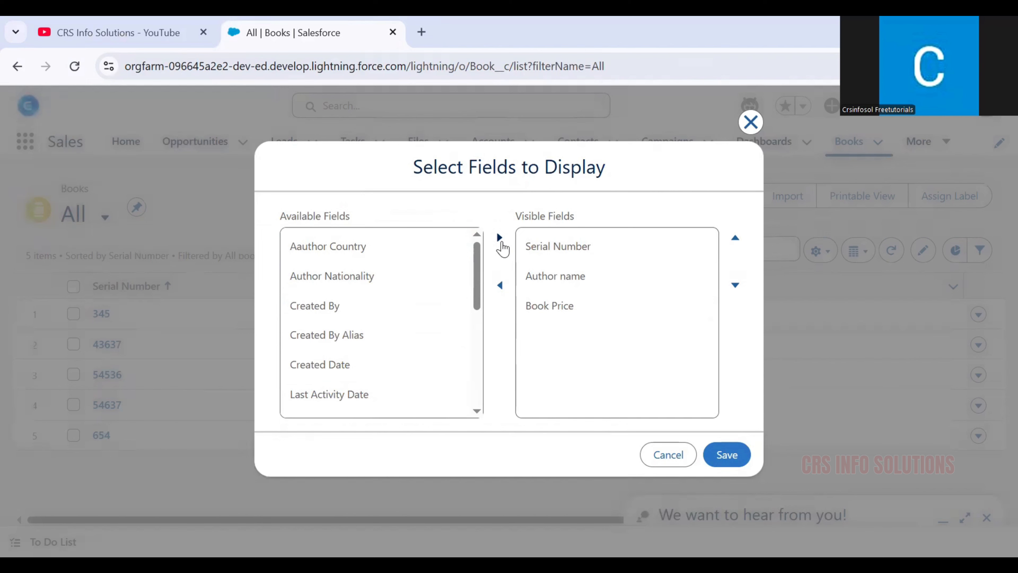
scroll(363, 345, "down", 5)
left_click(364, 341)
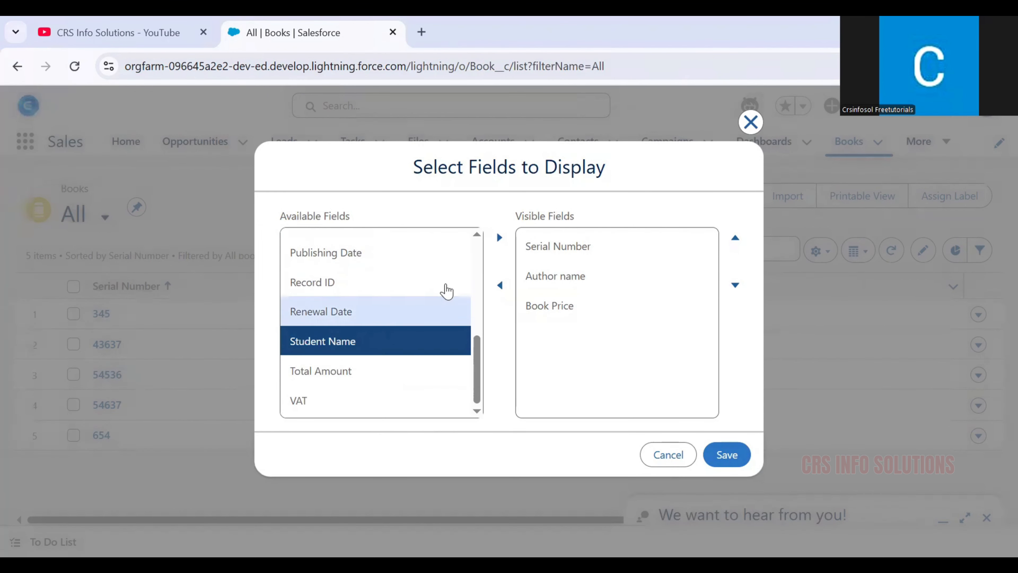
left_click(500, 237)
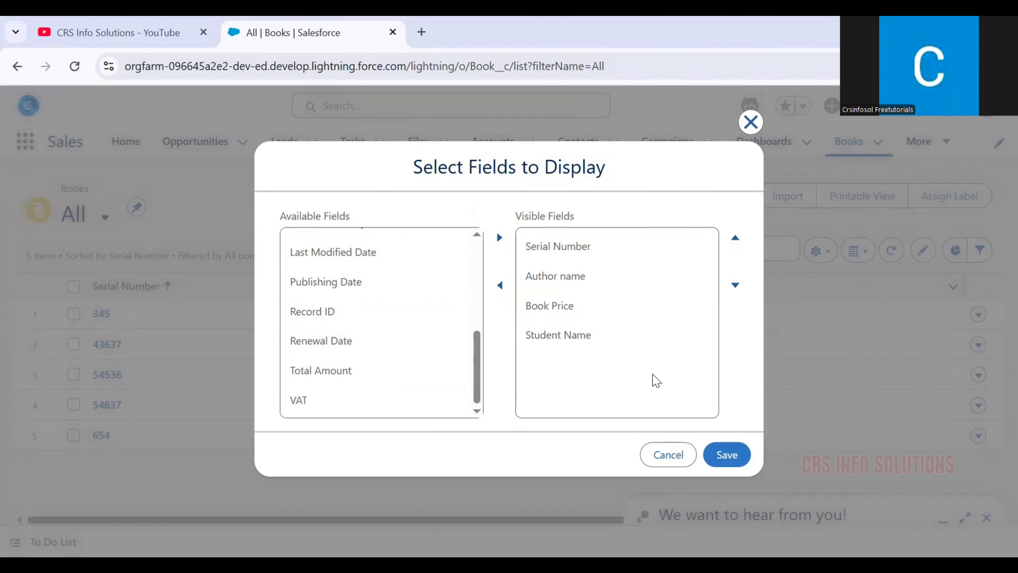
Step: Move Student Name up to directly below Serial Number in the visible fields of the All list view, and save the field selection
left_click_drag(579, 347, 578, 246)
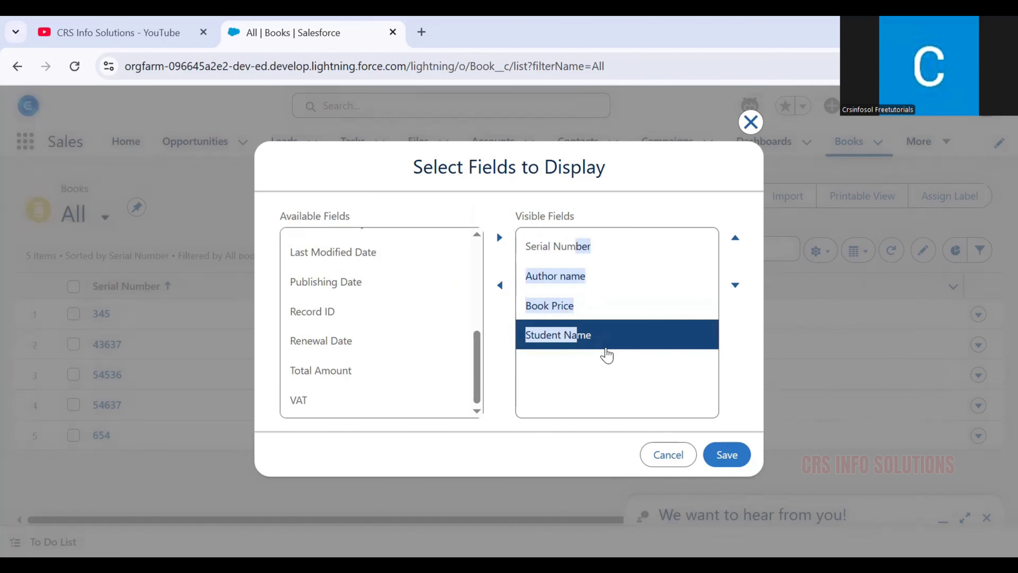
left_click(561, 342)
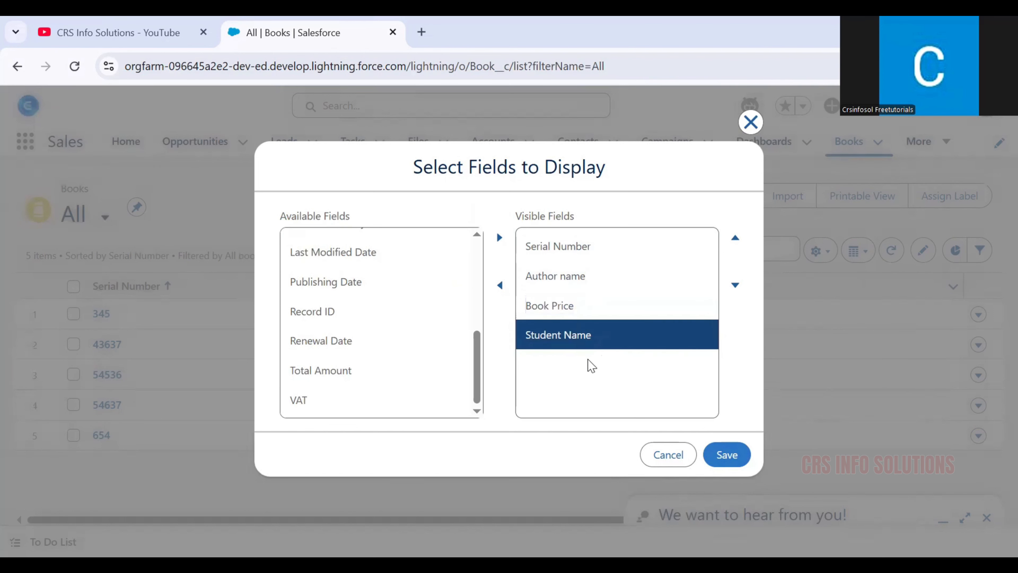
left_click(736, 241)
left_click(735, 241)
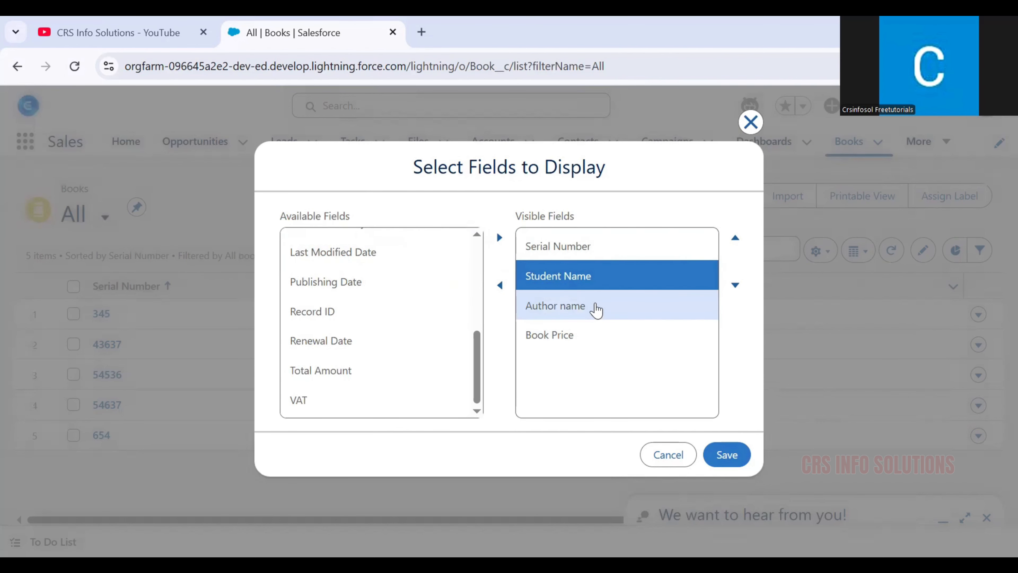
left_click(727, 454)
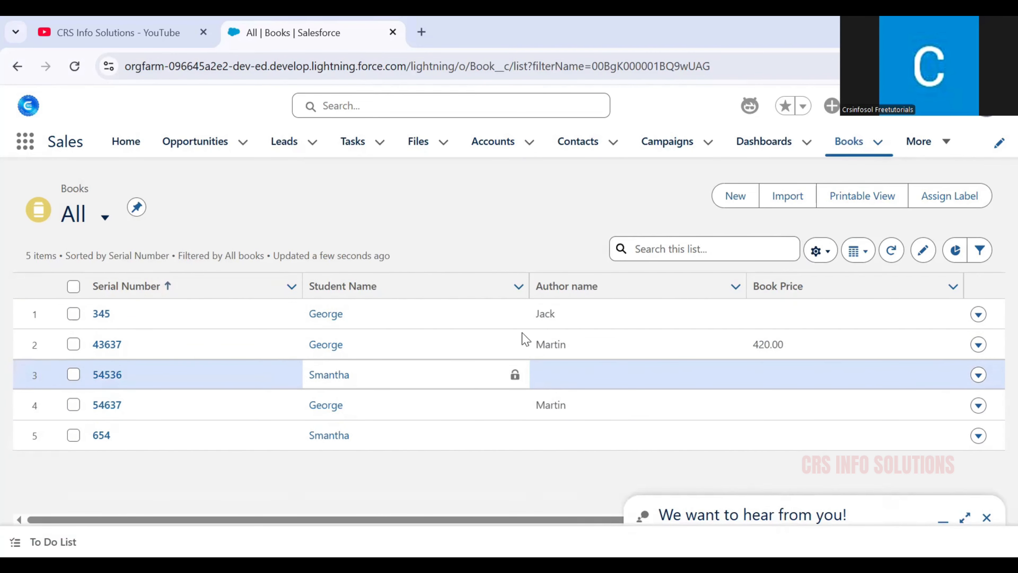
Step: Review the role options for sharing the All list view with groups of users, and save its sharing as All users can see this list view
left_click(816, 252)
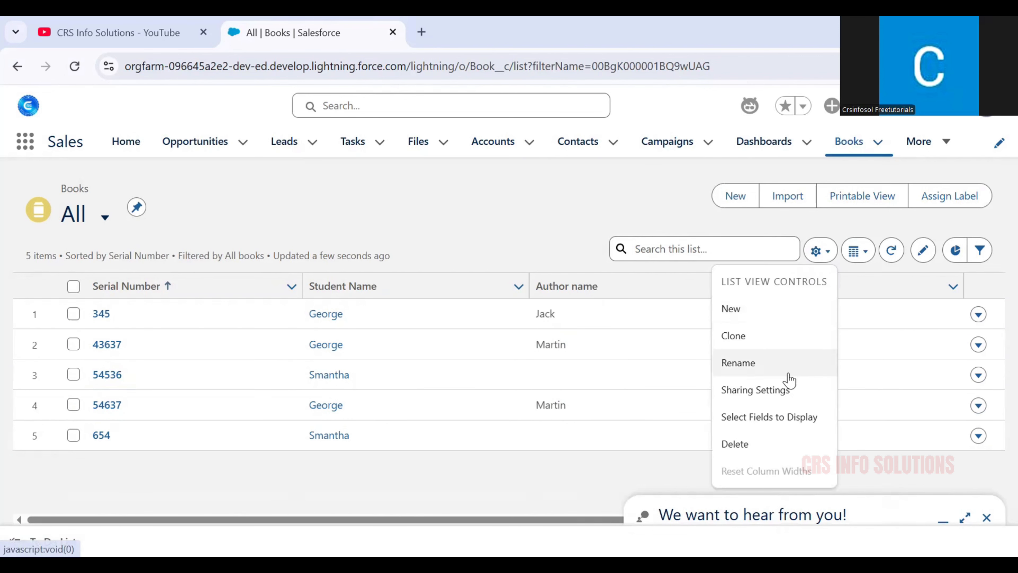
left_click(785, 390)
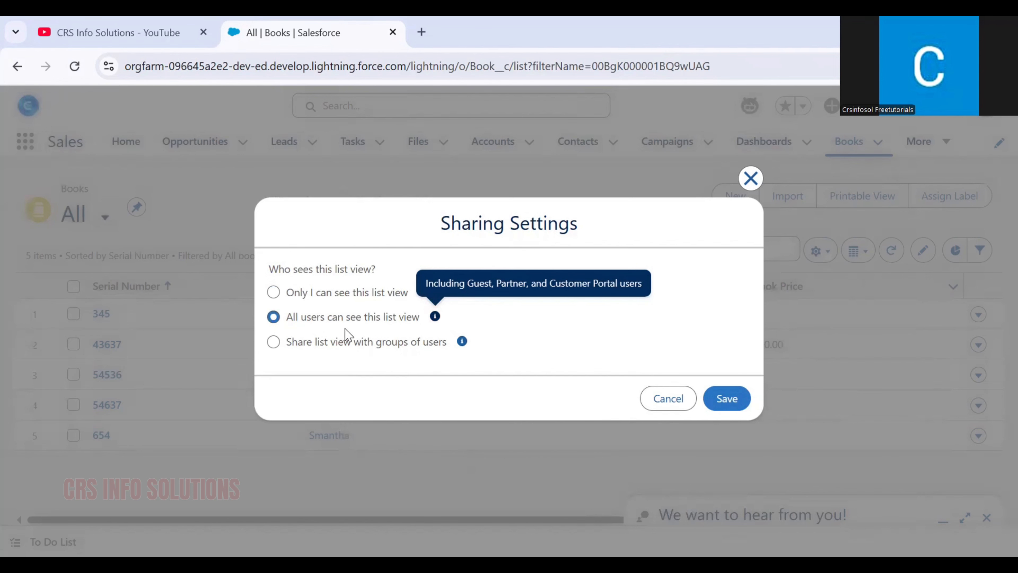
left_click(346, 345)
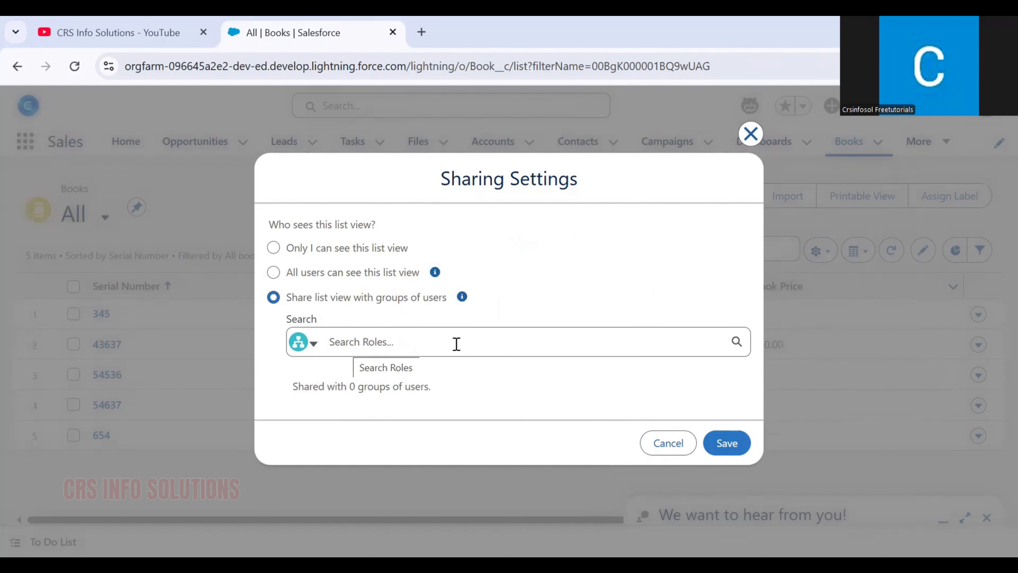
left_click(457, 343)
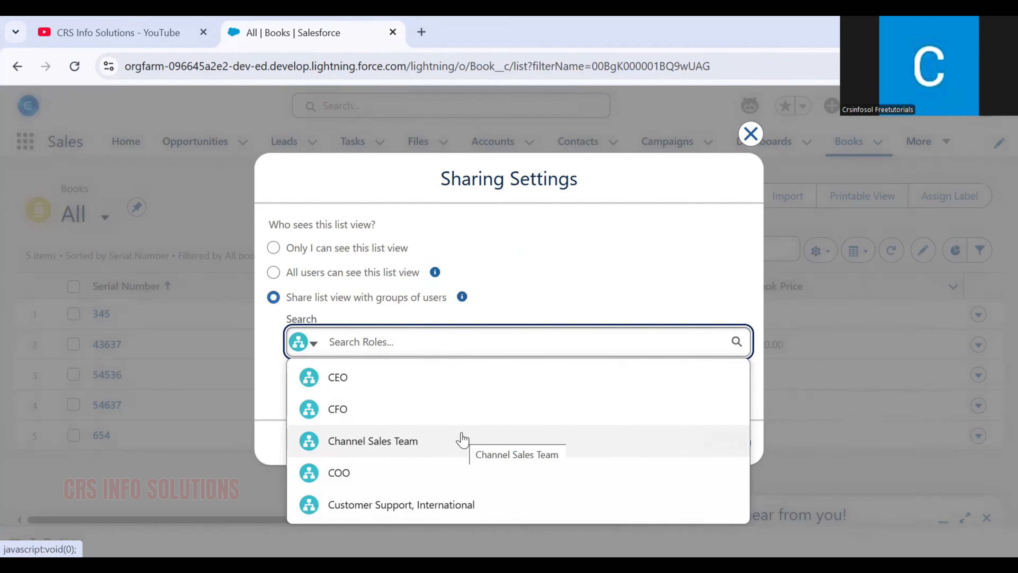
left_click(525, 305)
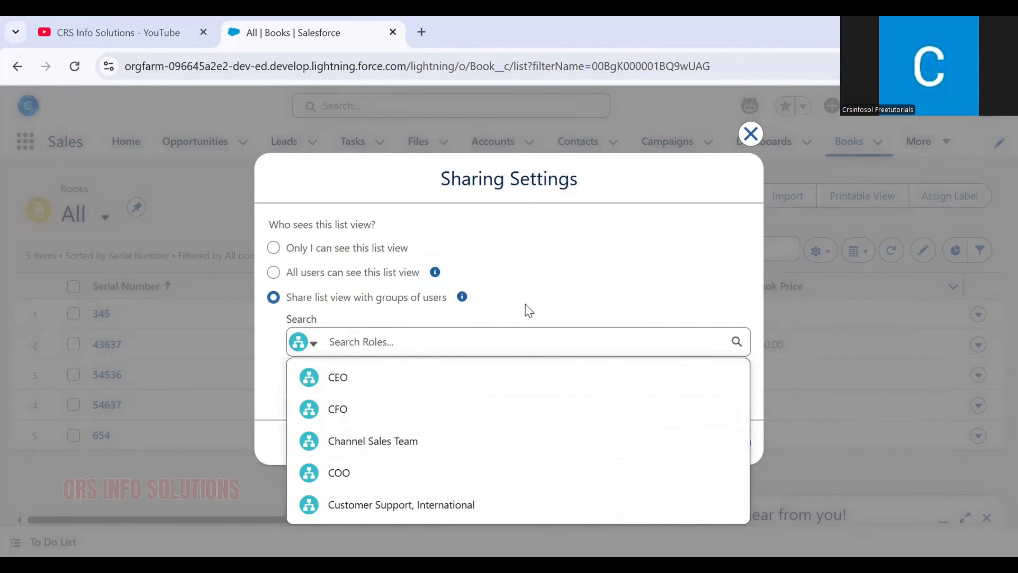
left_click(347, 273)
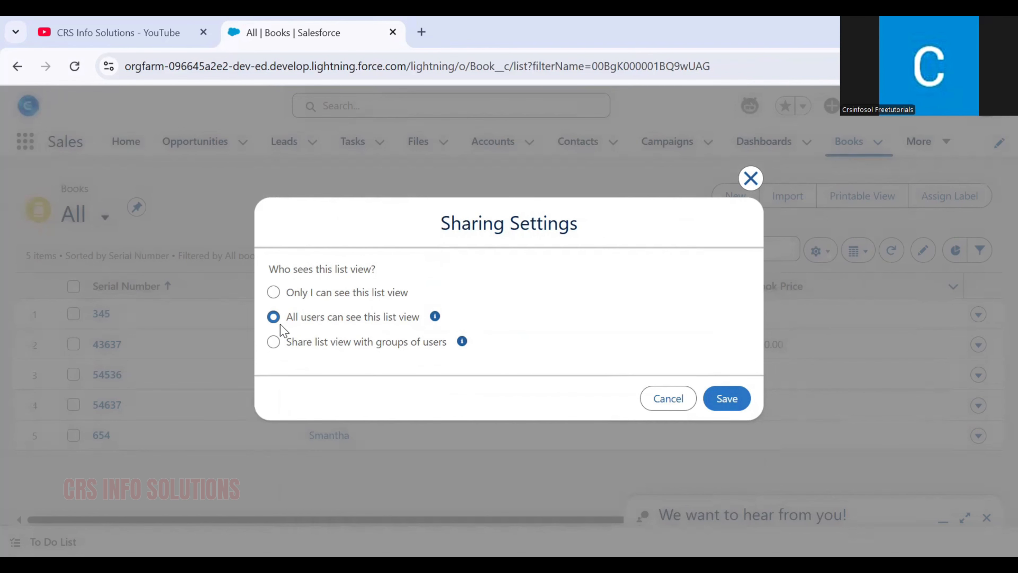
left_click(721, 399)
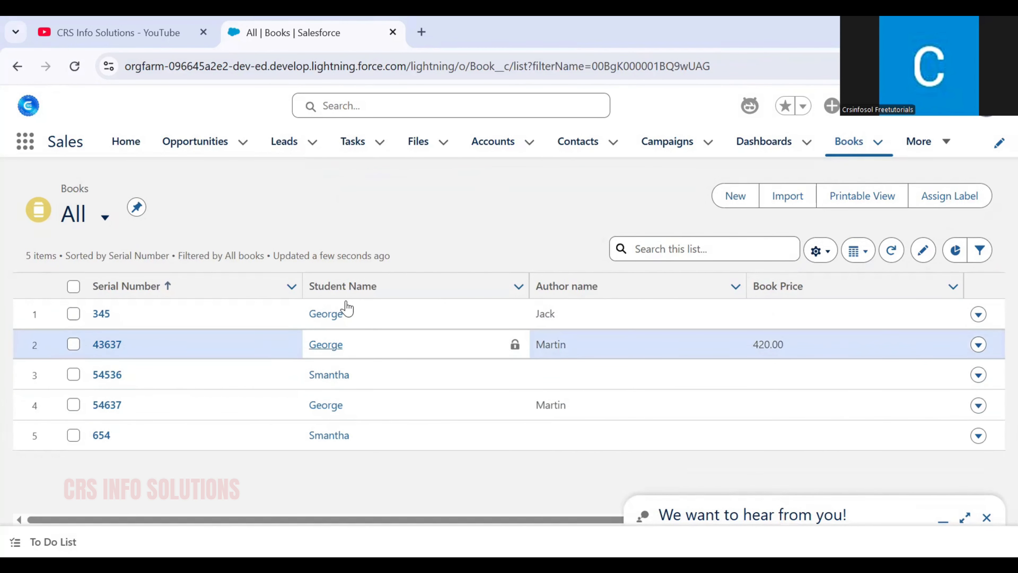
Step: Add a filter for Book Price greater than 0 to the All list view and save it, dismissing the feedback prompt
left_click(983, 253)
left_click(978, 252)
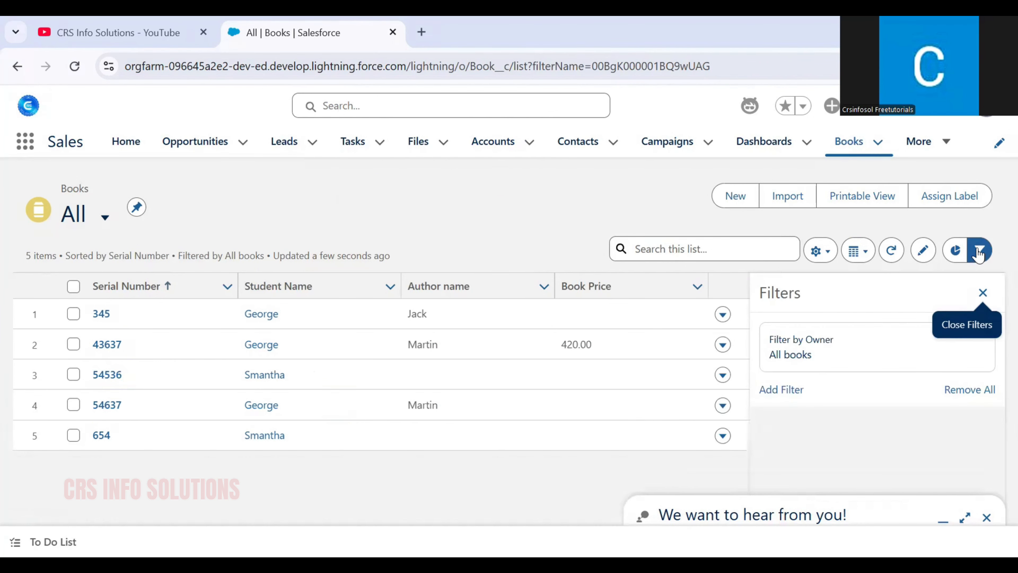
left_click(987, 518)
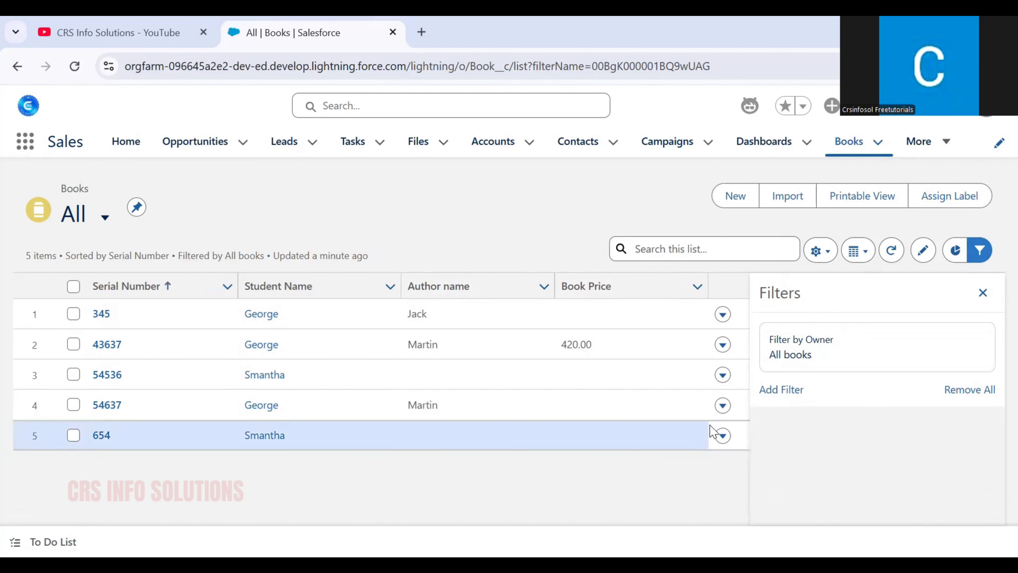
left_click(783, 389)
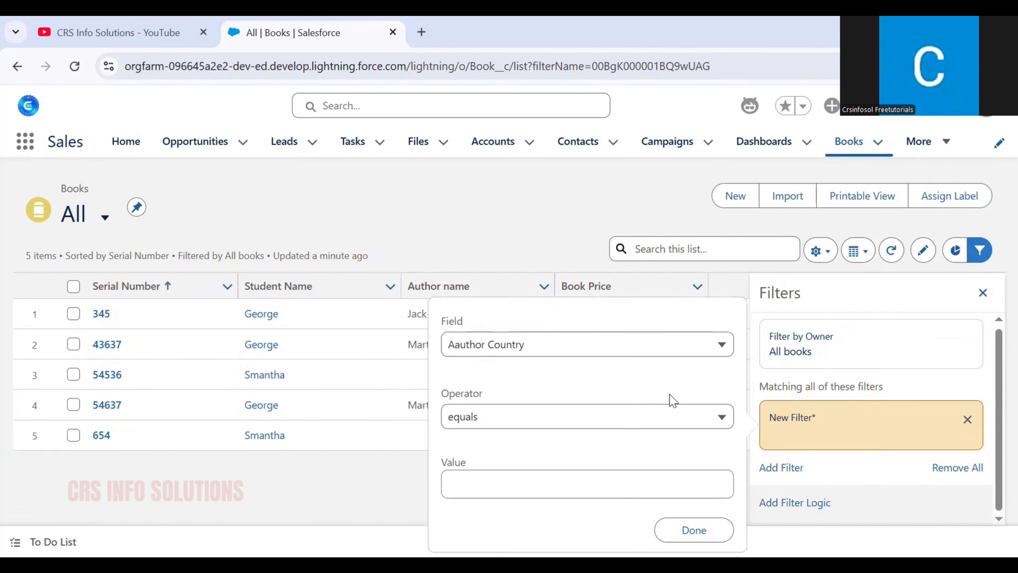
left_click(636, 346)
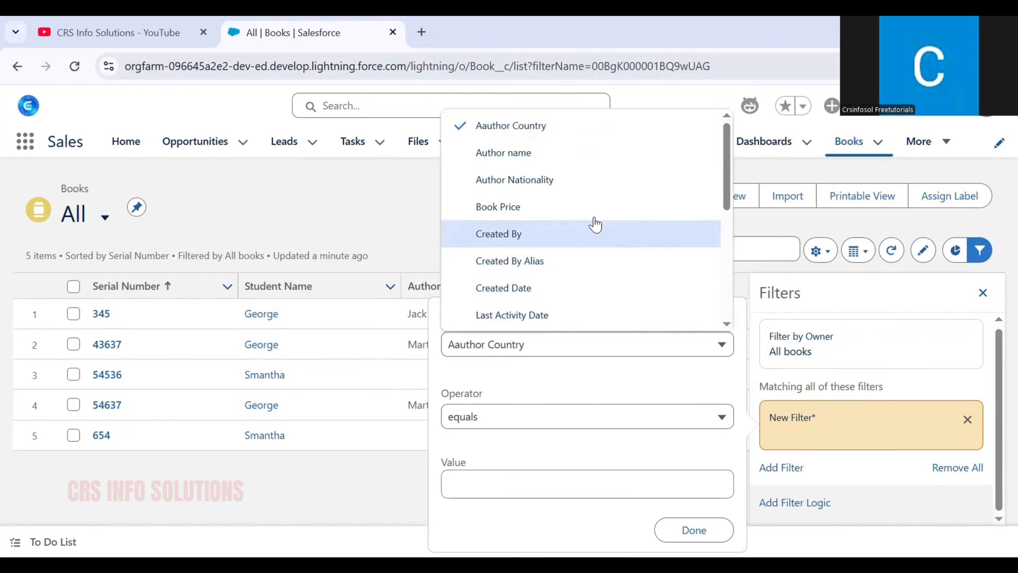
left_click(596, 214)
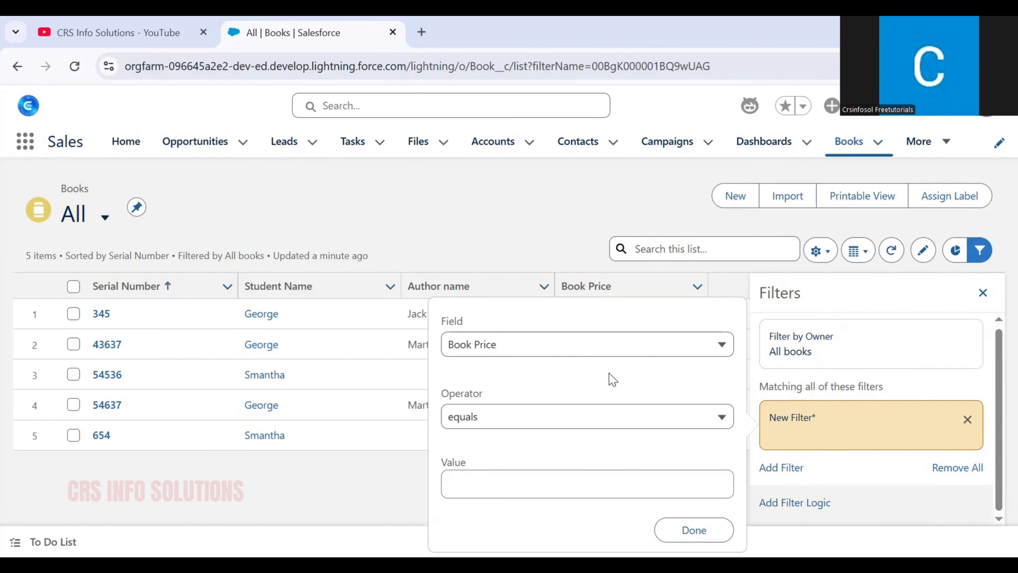
left_click(579, 420)
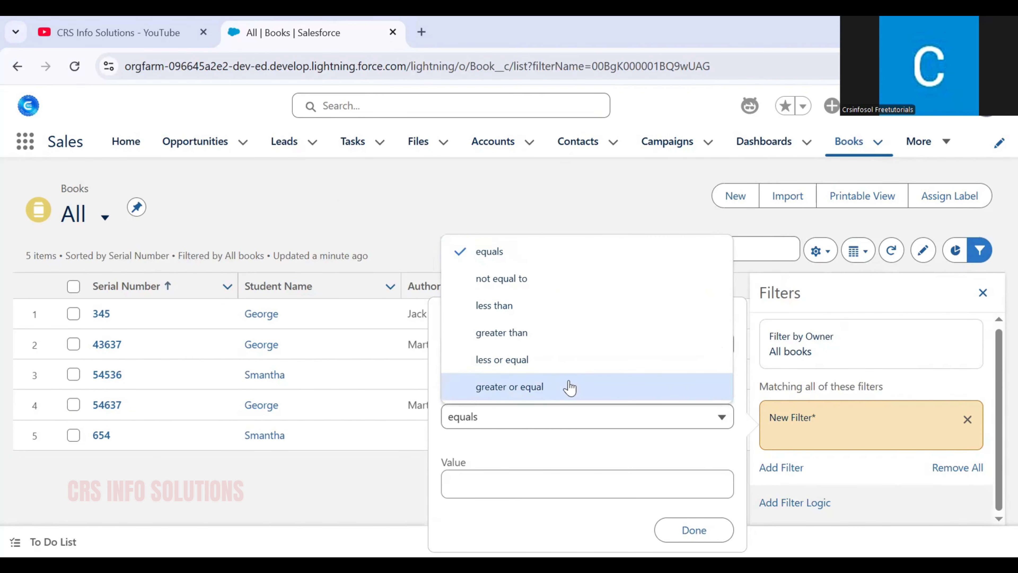
left_click(566, 345)
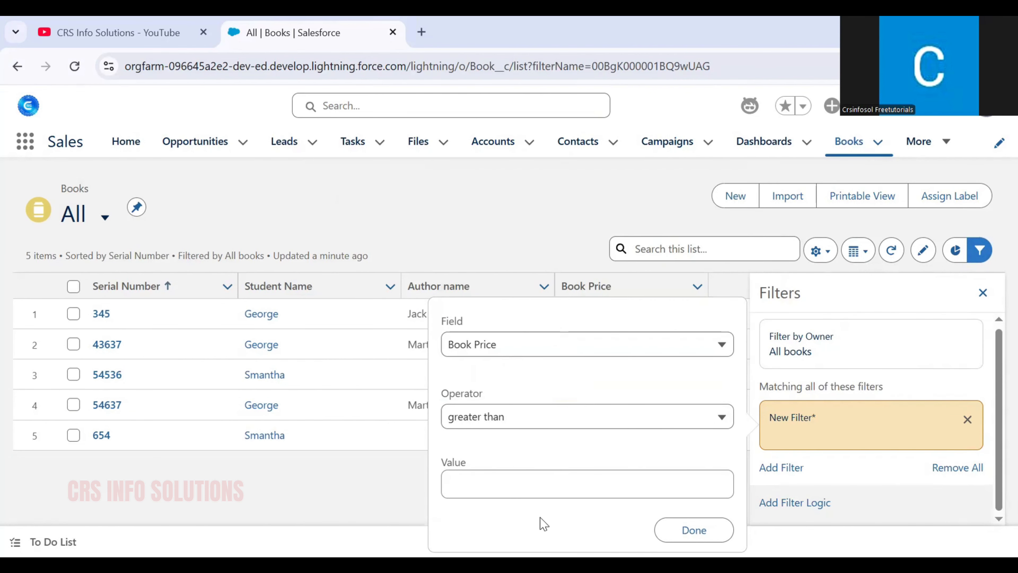
left_click(572, 477)
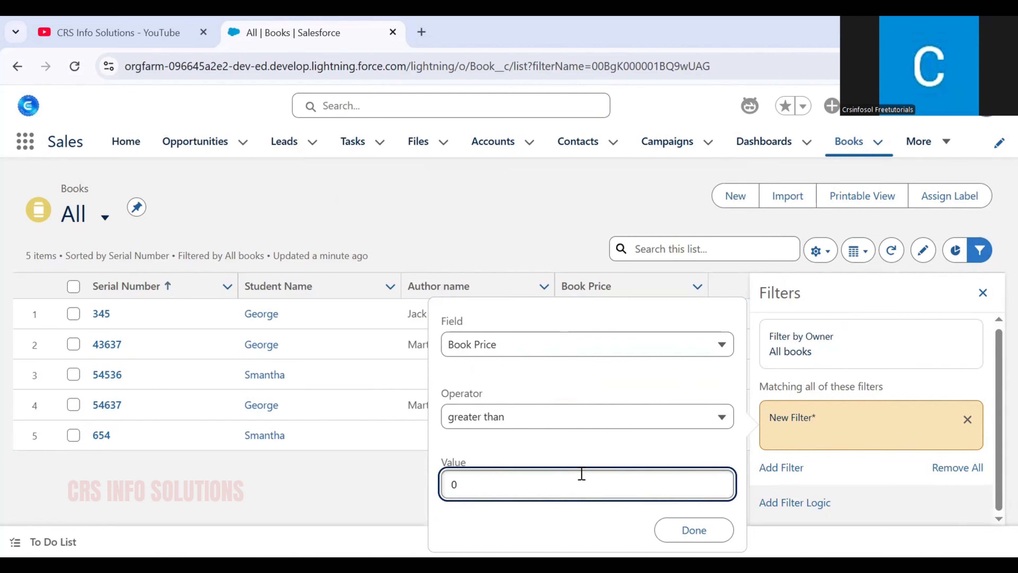
key("Return")
left_click(949, 305)
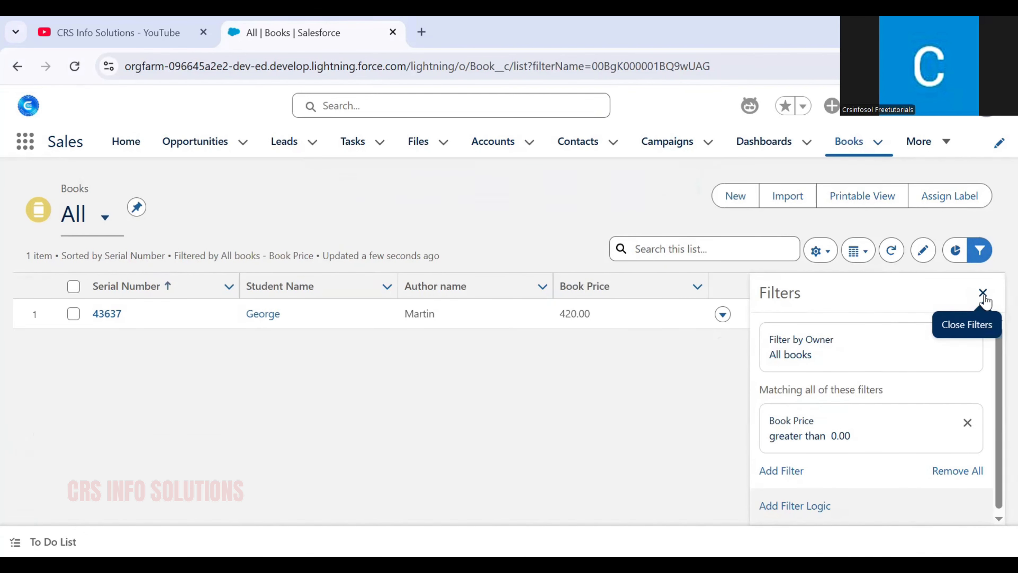
left_click(983, 293)
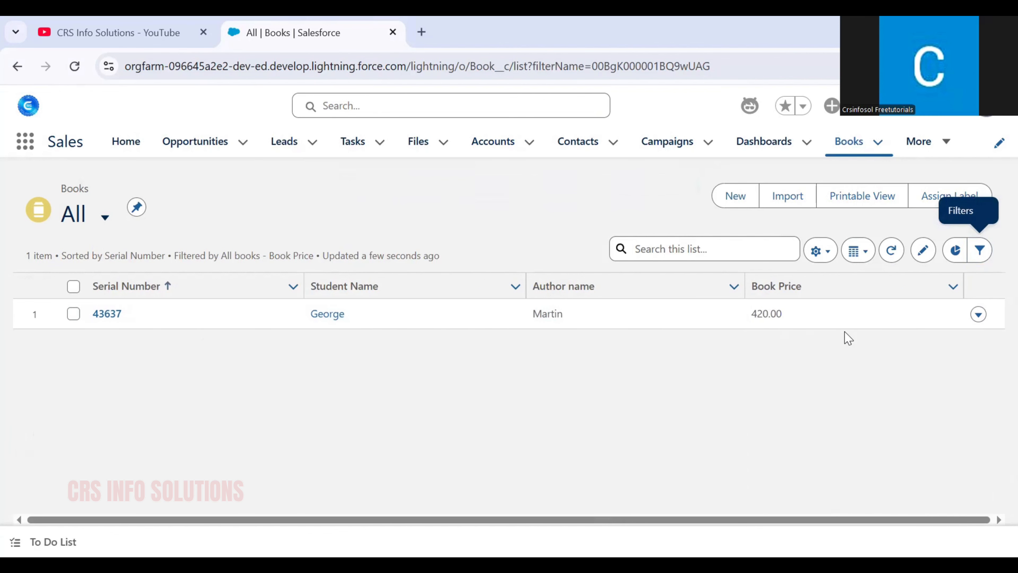
Step: Remove all added filters from the All list view and save the change
left_click(980, 250)
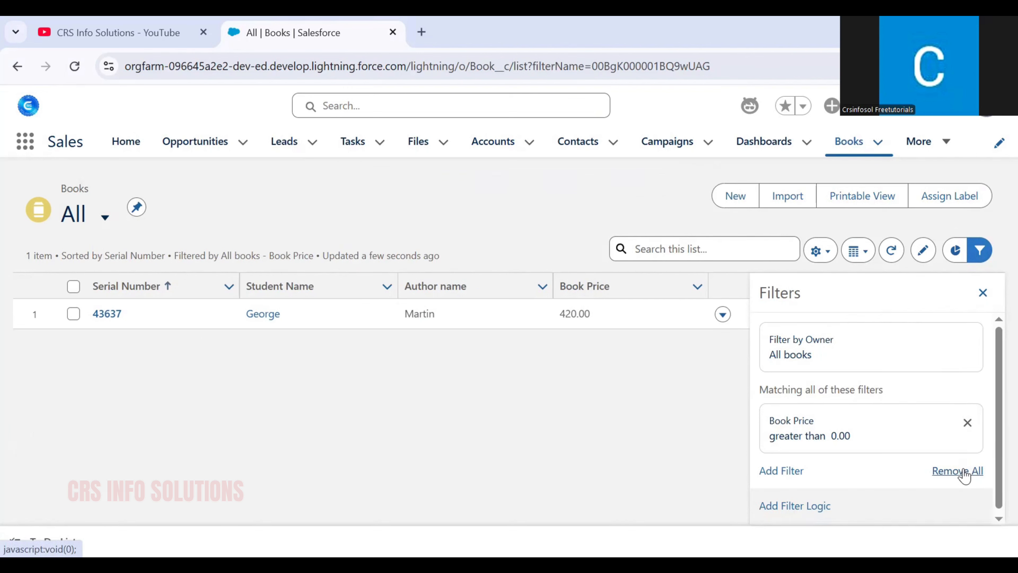
left_click(964, 472)
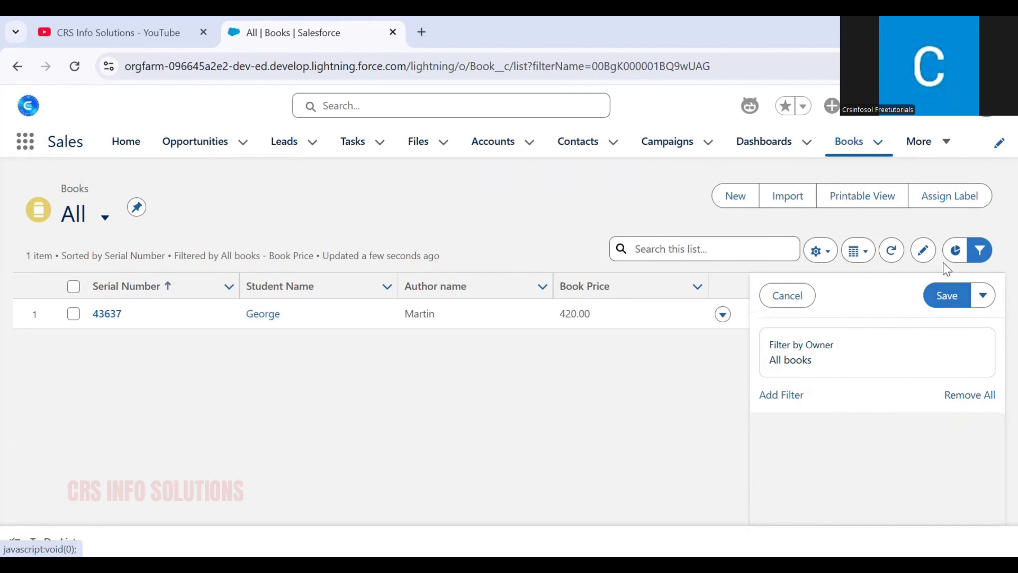
left_click(947, 302)
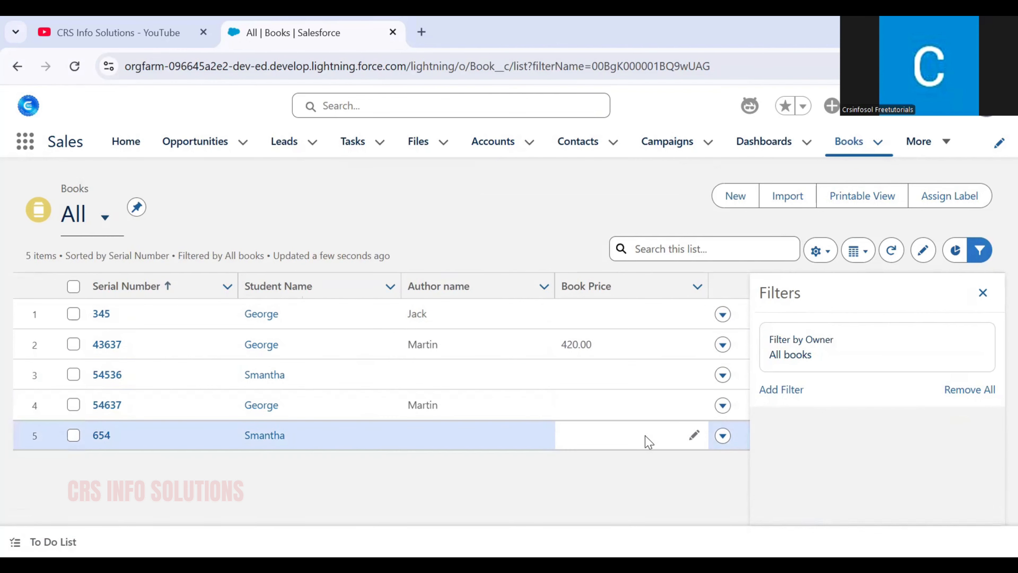
Step: Inspect the rename settings of the All list view and save them with the list name kept as All
left_click(818, 251)
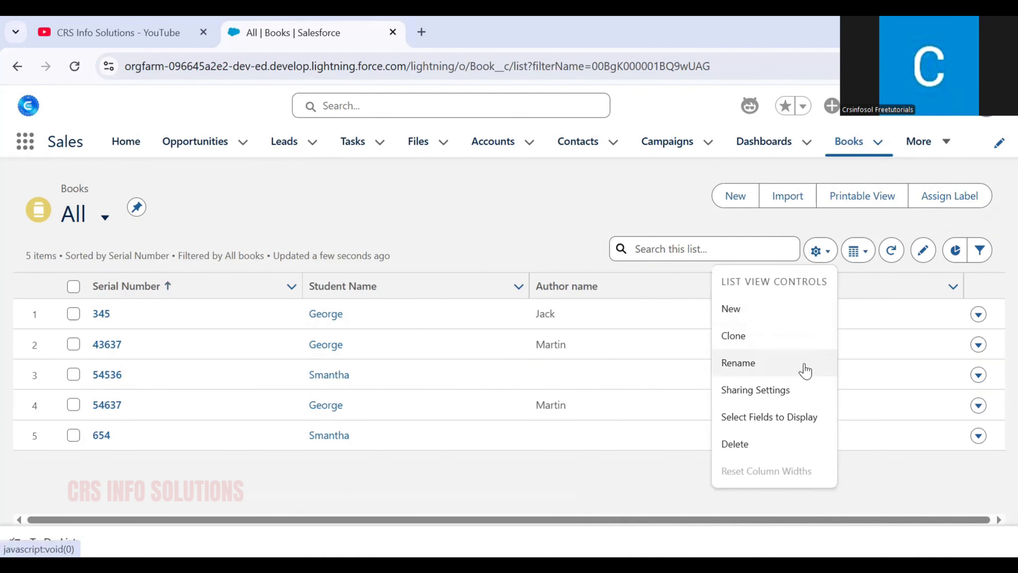
left_click(751, 365)
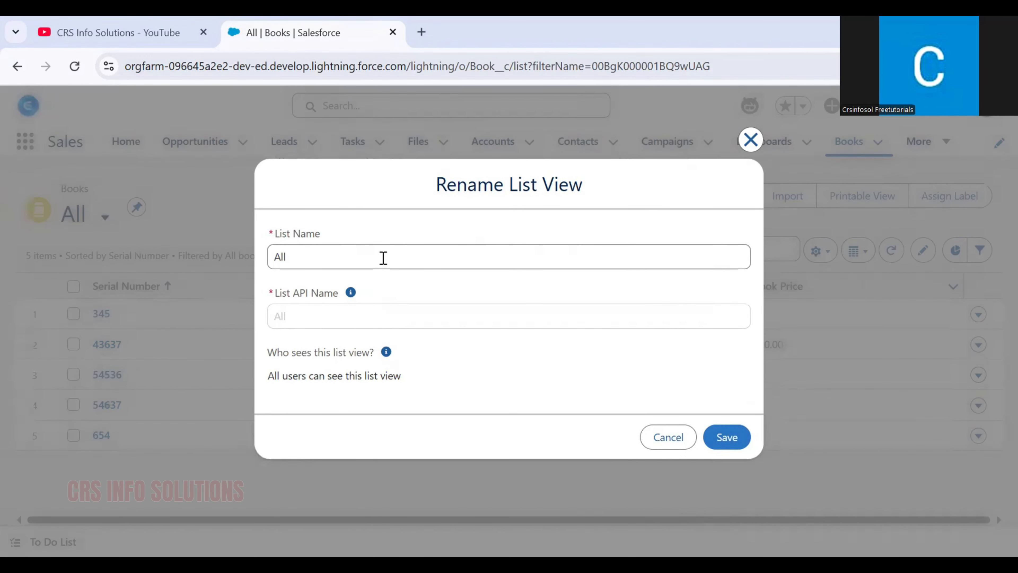
double_click(383, 258)
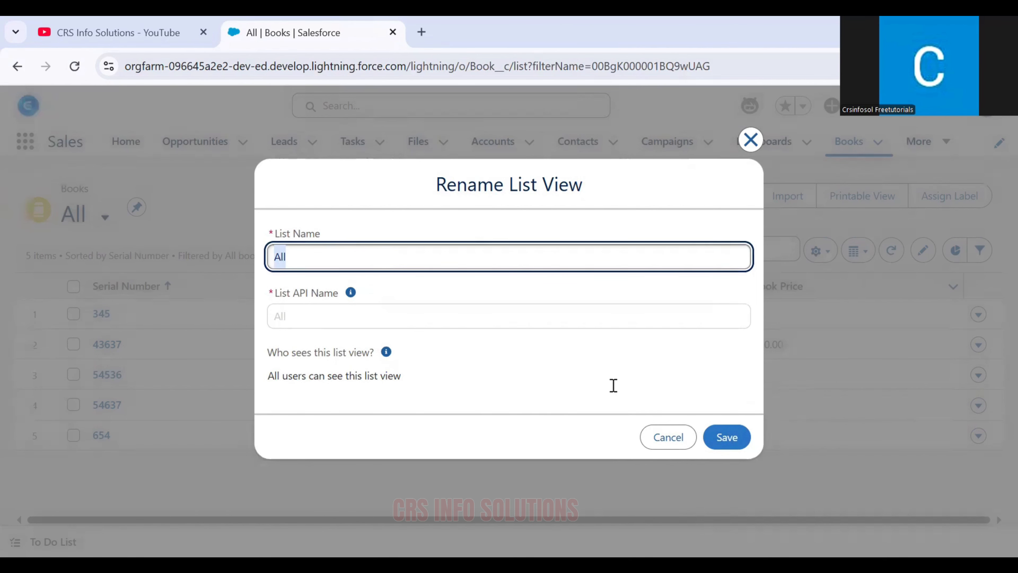
left_click(728, 437)
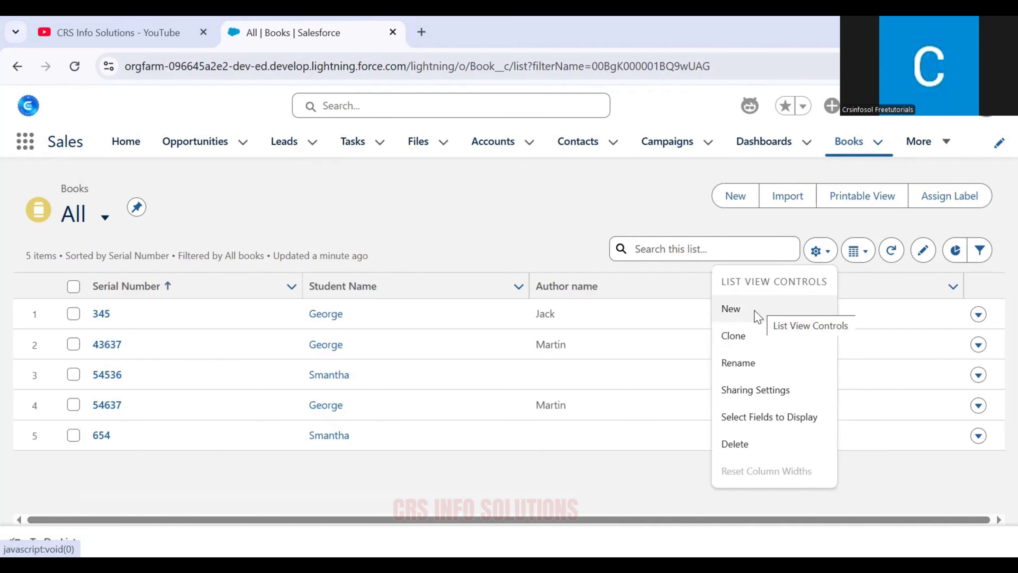
Step: Create a Books list view named "Book having price" that all users can see, and check it among the available list views
left_click(731, 309)
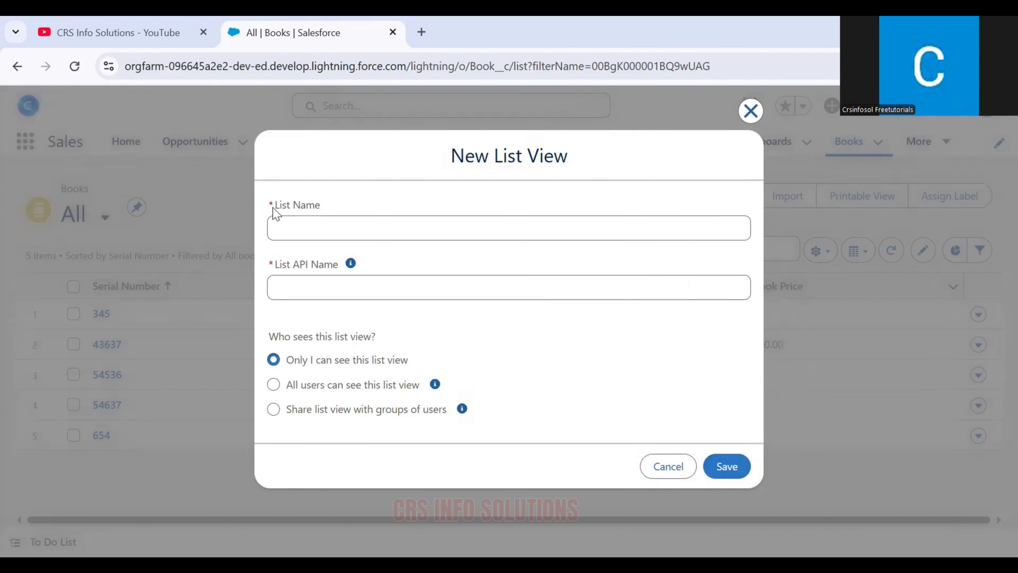
left_click_drag(273, 208, 325, 217)
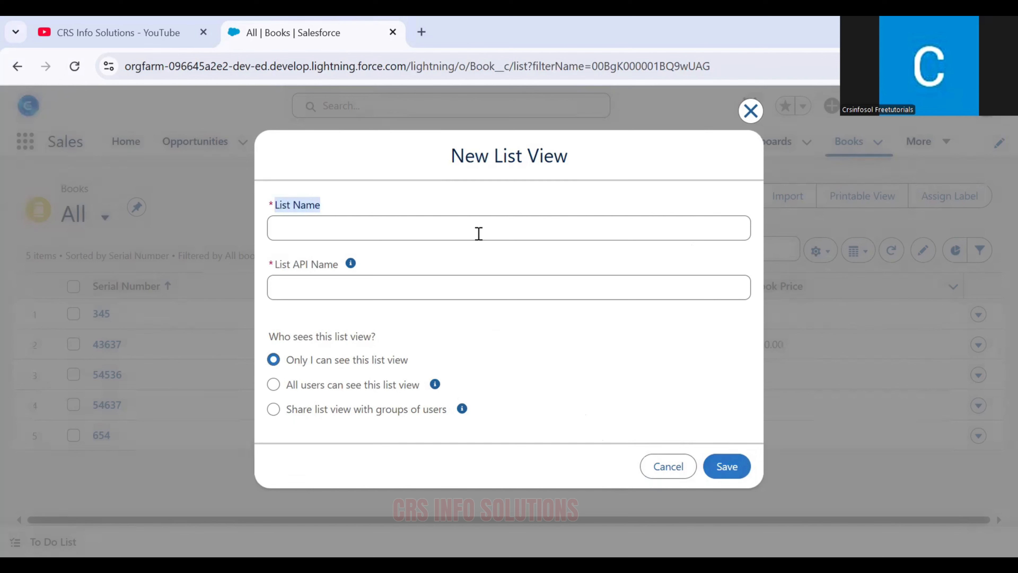
left_click(482, 221)
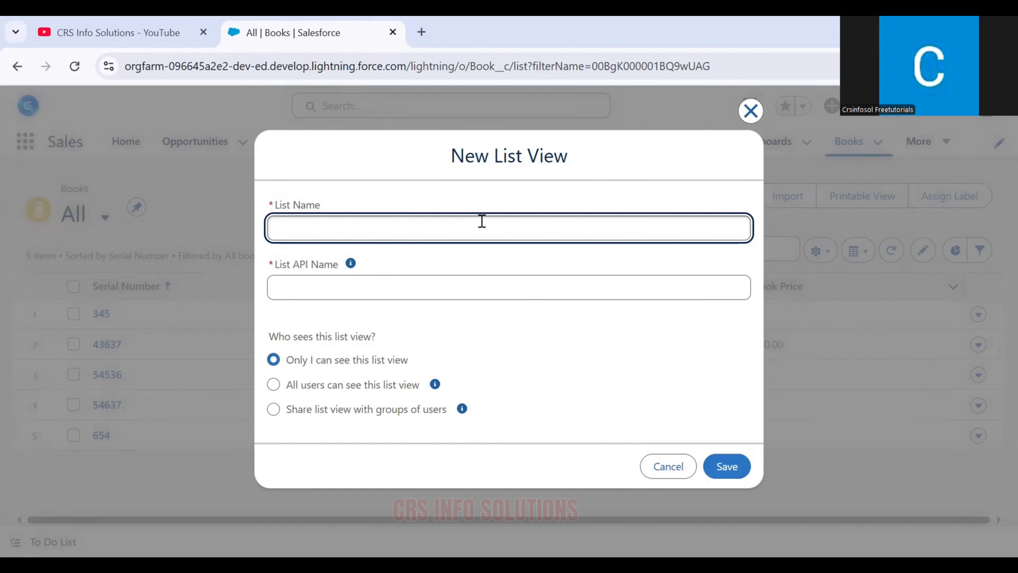
type("Book having price")
left_click(445, 269)
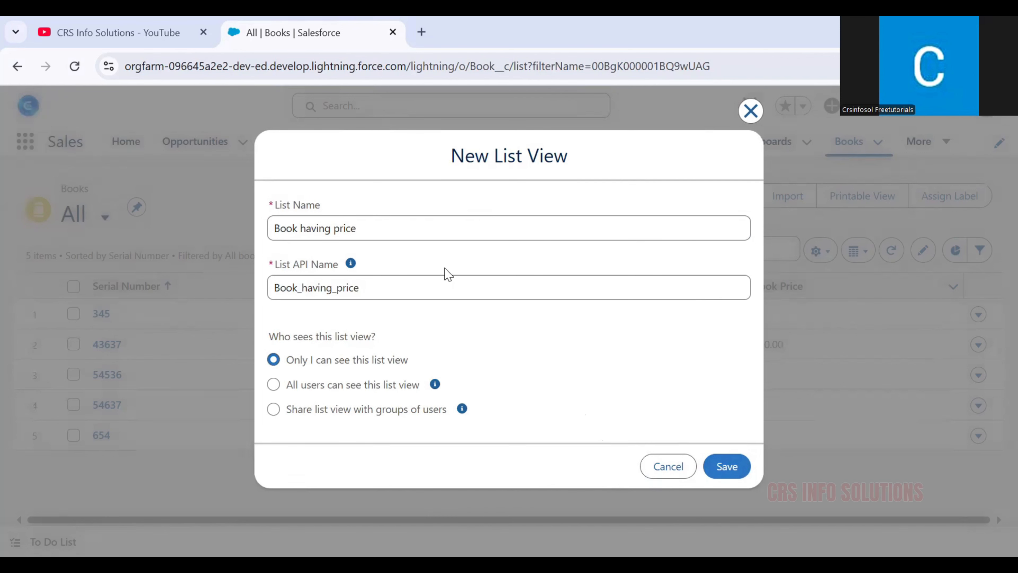
left_click(376, 387)
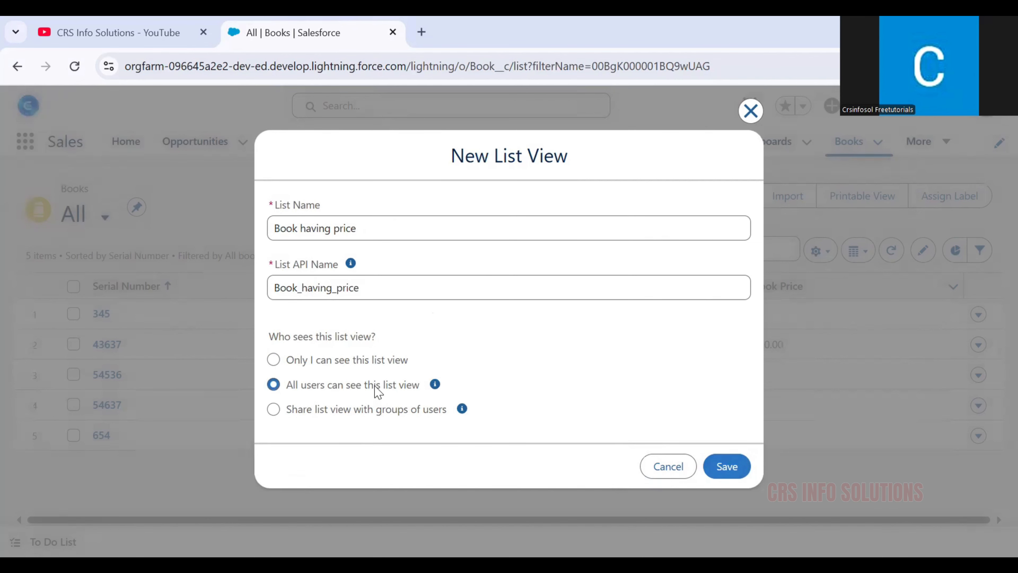
left_click(725, 466)
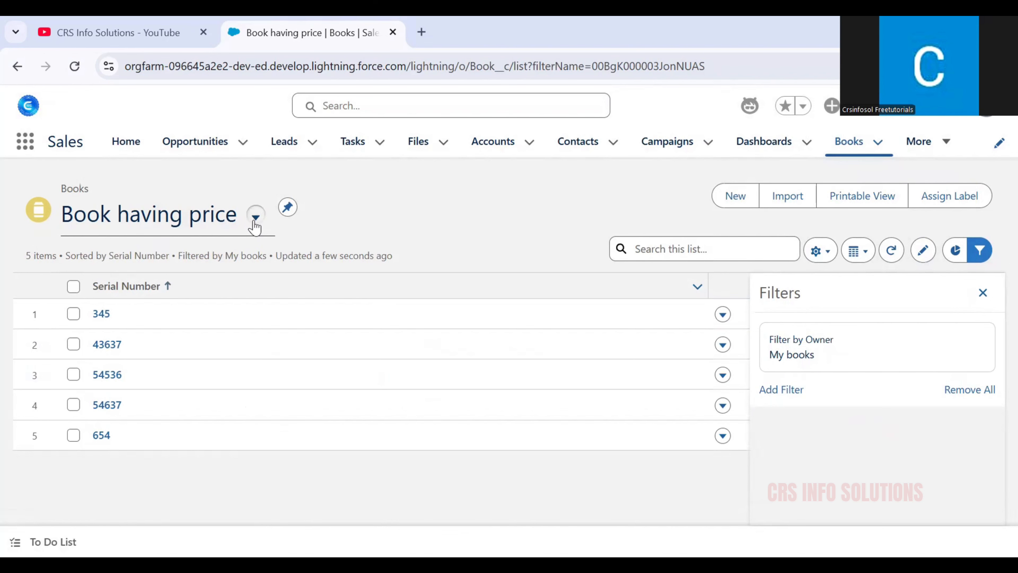
left_click(254, 223)
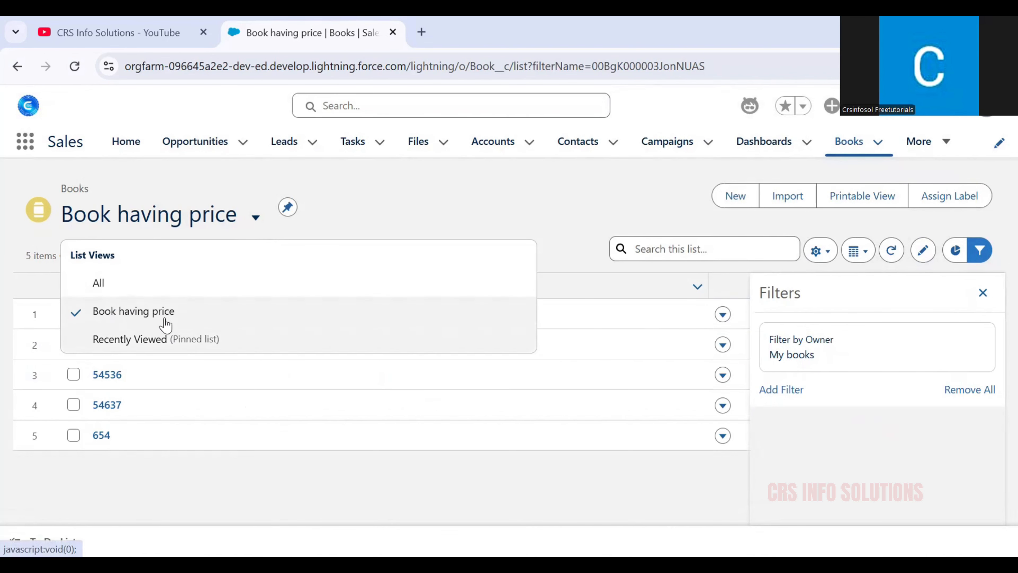
Step: Add Book Price, Student Name and Total Amount as visible fields of the Book having price list view and save
left_click(154, 317)
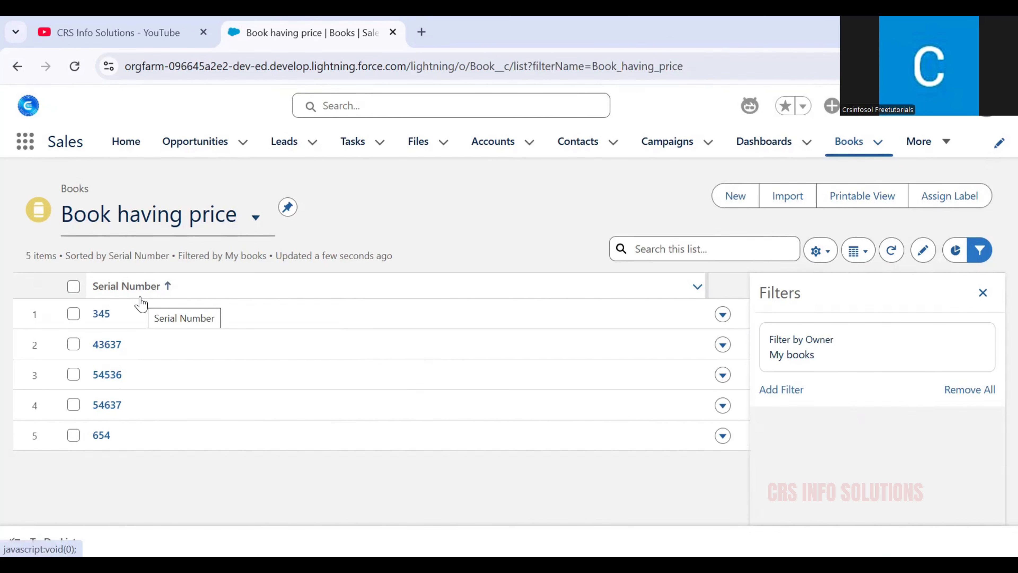
left_click(824, 253)
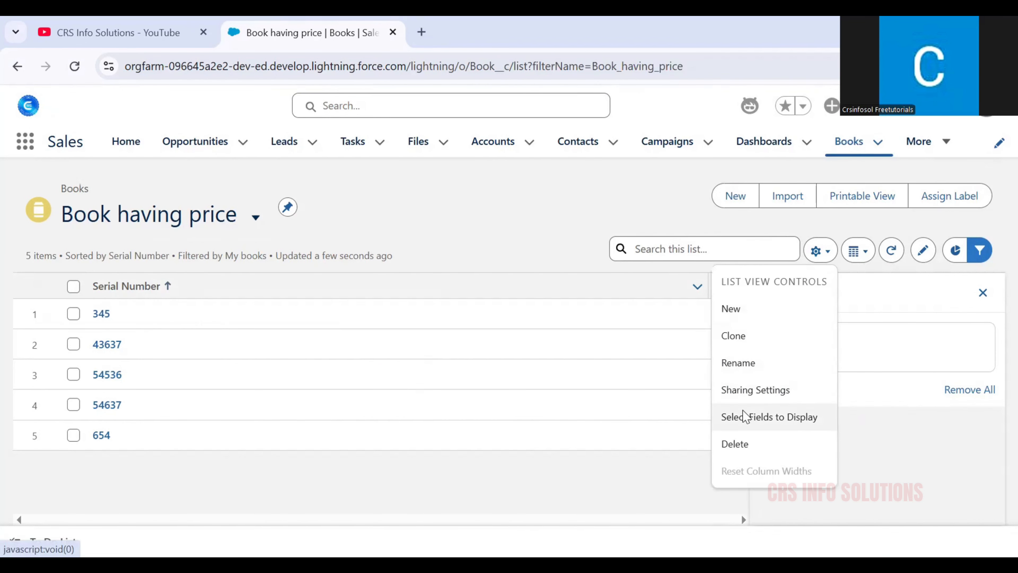
left_click(743, 417)
left_click(375, 331)
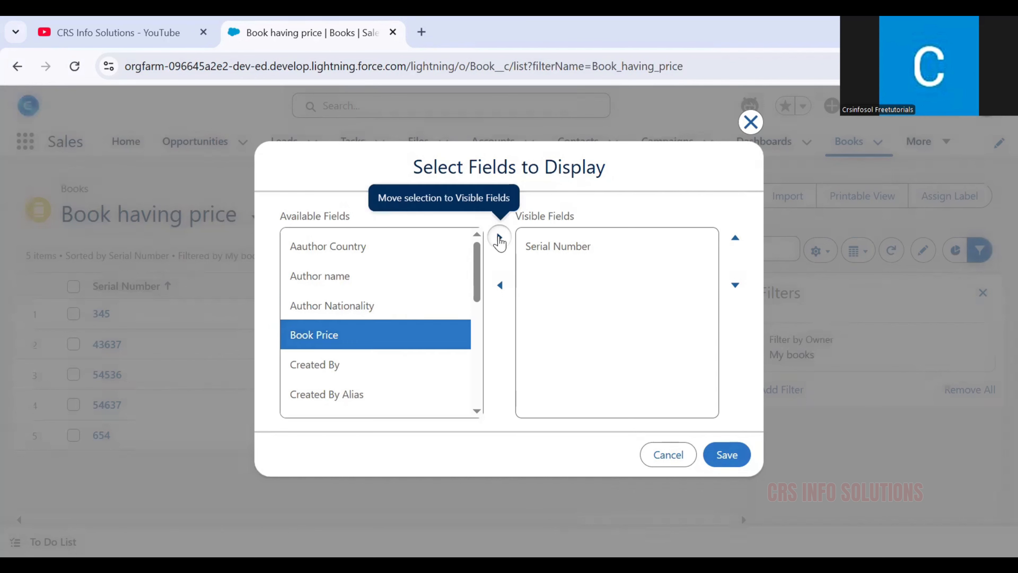
left_click(501, 238)
scroll(377, 321, "down", 5)
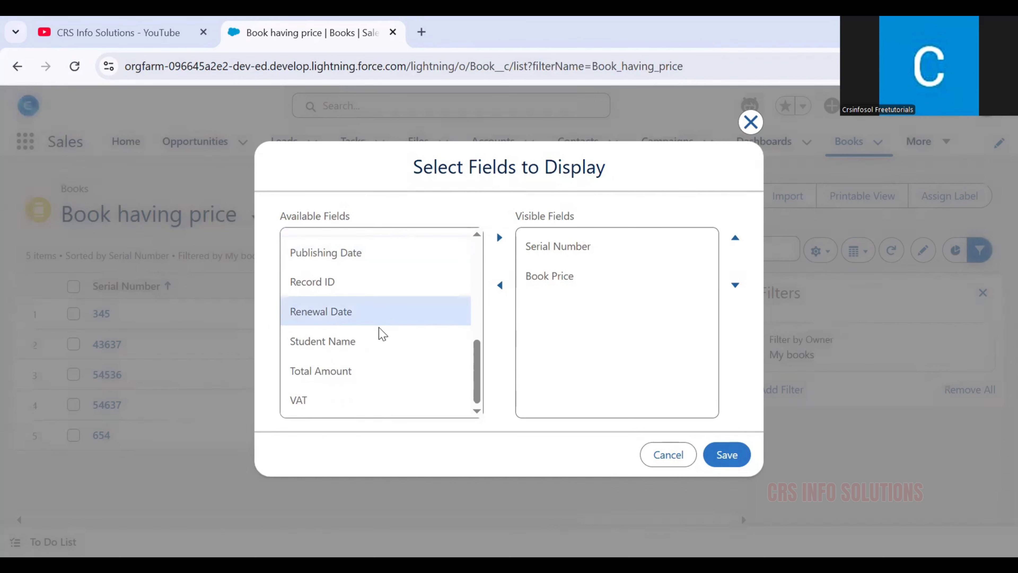
left_click(376, 341)
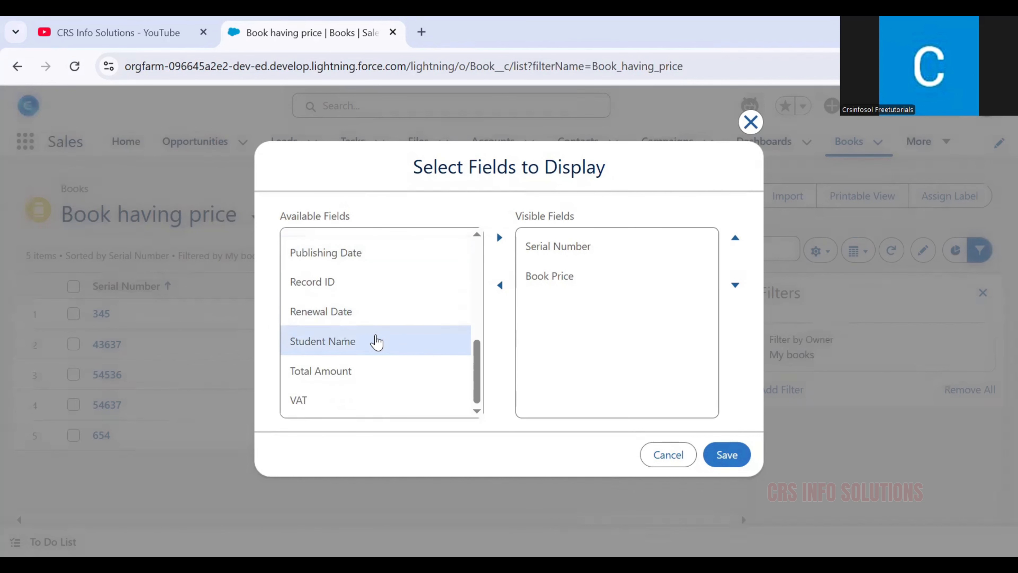
left_click(499, 237)
left_click(391, 321)
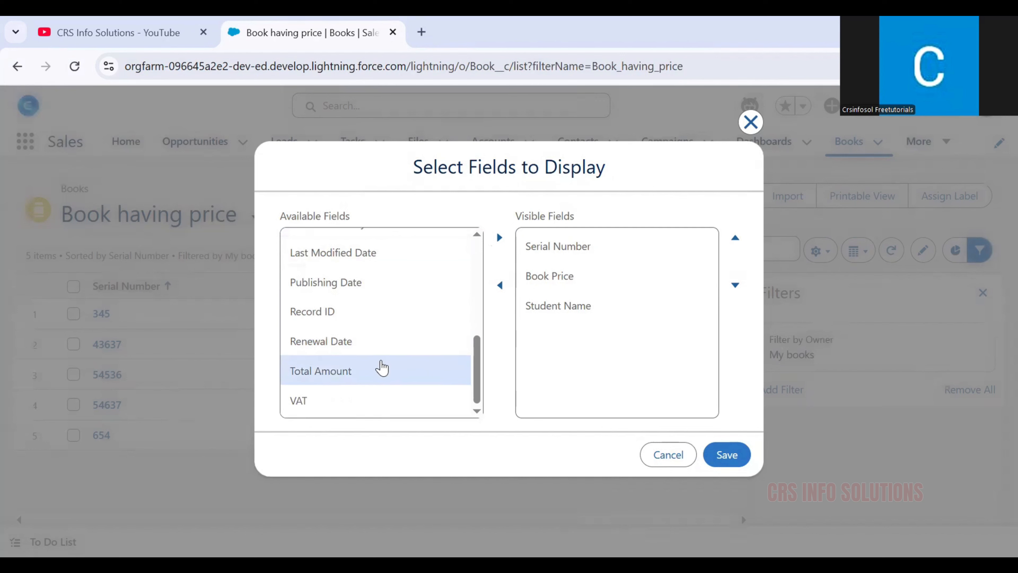
left_click(381, 370)
left_click(500, 246)
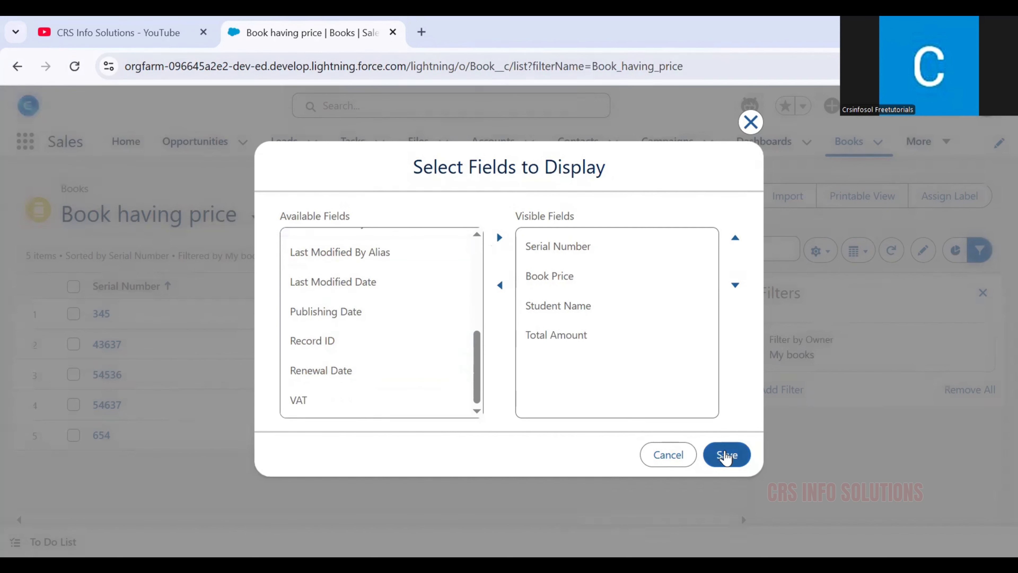
left_click(726, 456)
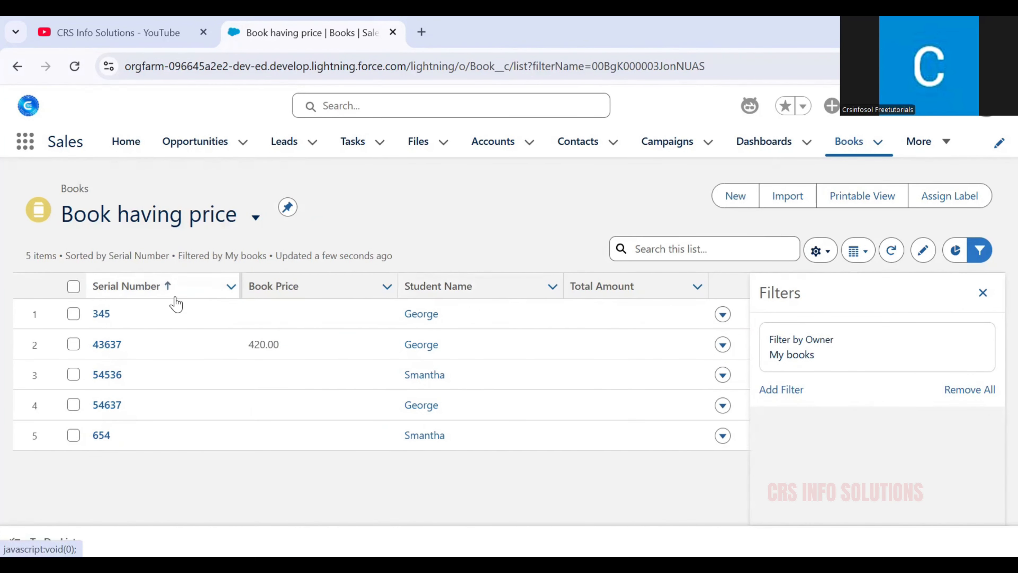
Step: Reorder the displayed fields of the Book having price view so Student Name comes before Book Price, and save
left_click(816, 250)
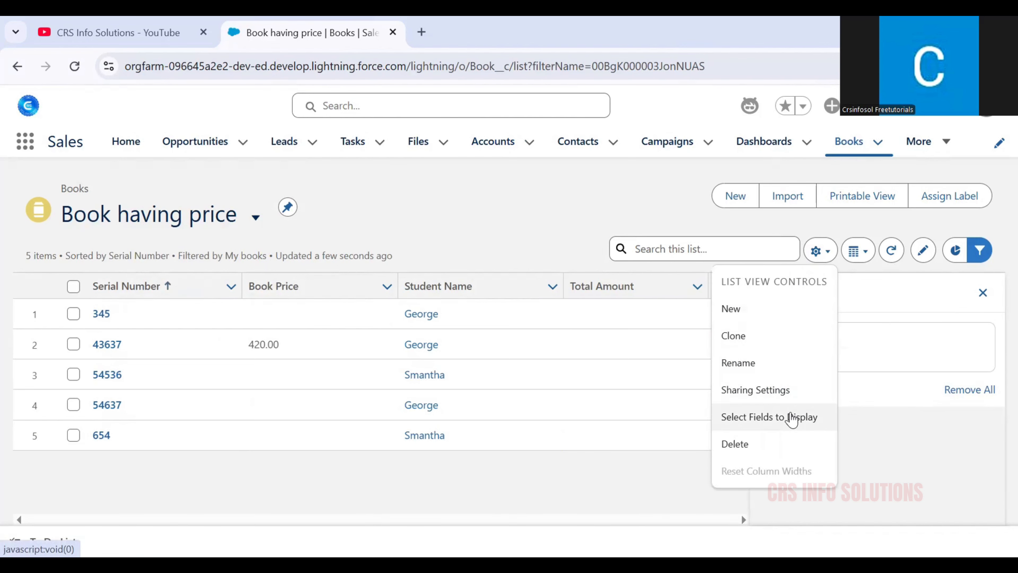
left_click(791, 418)
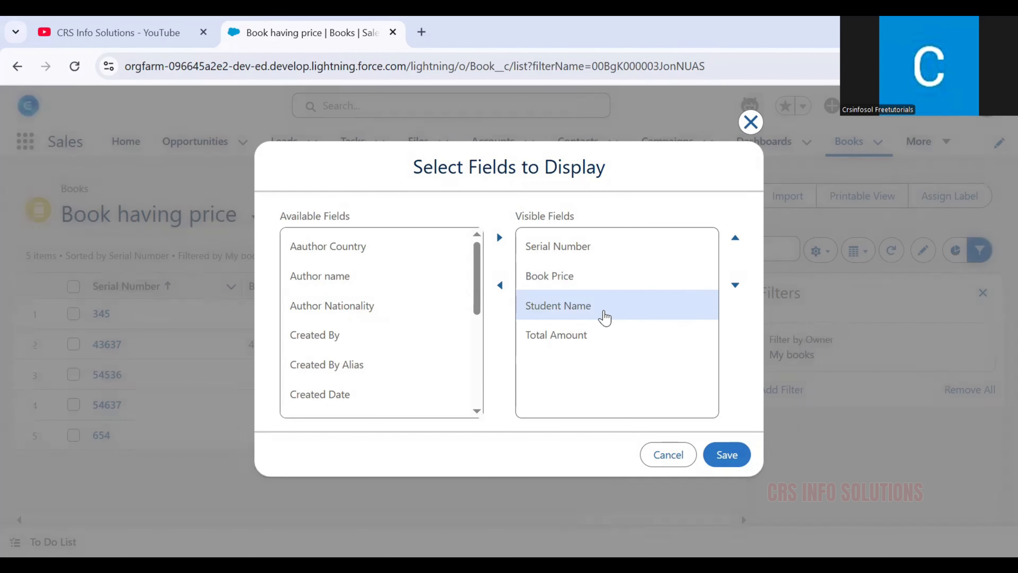
left_click(604, 318)
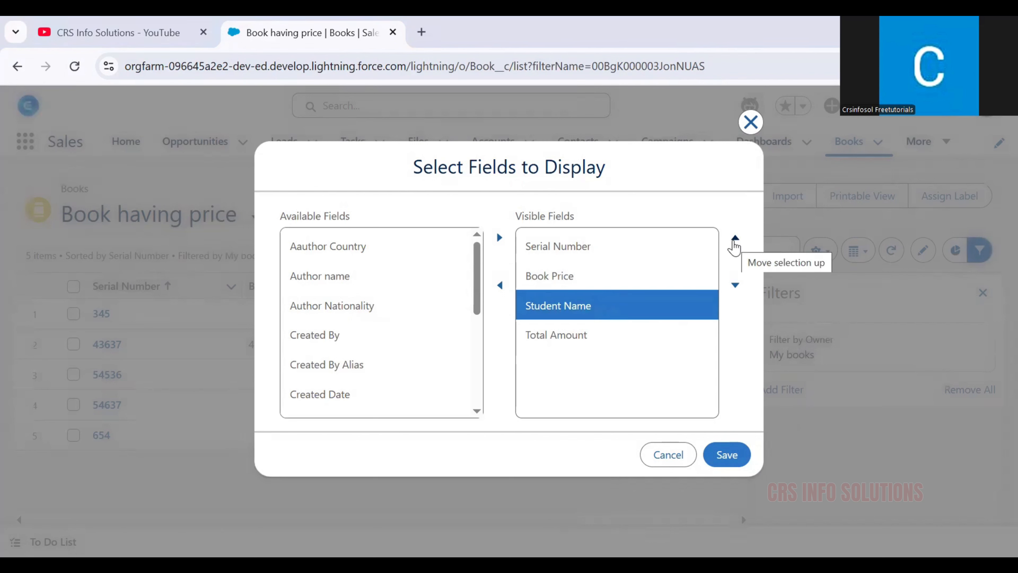
left_click(734, 241)
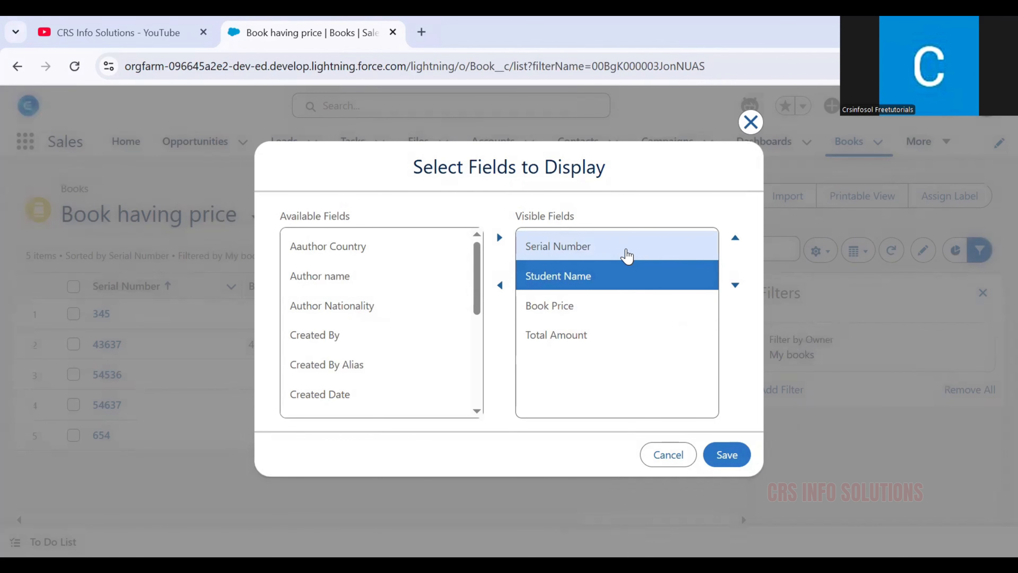
left_click(726, 456)
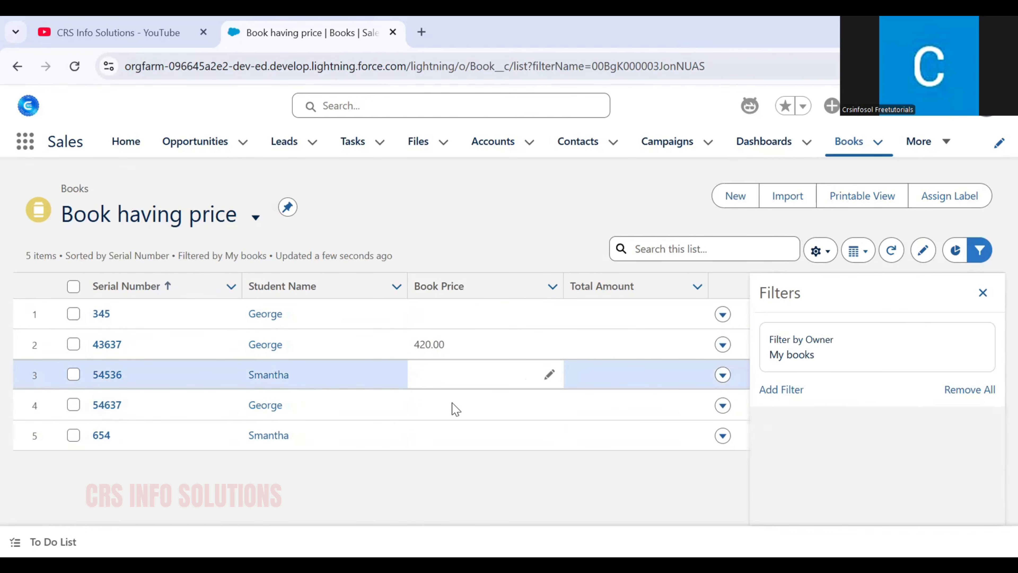
Step: Add a filter for Book Price greater or equal 0 to the Book having price view, save it and close the filters
left_click(785, 391)
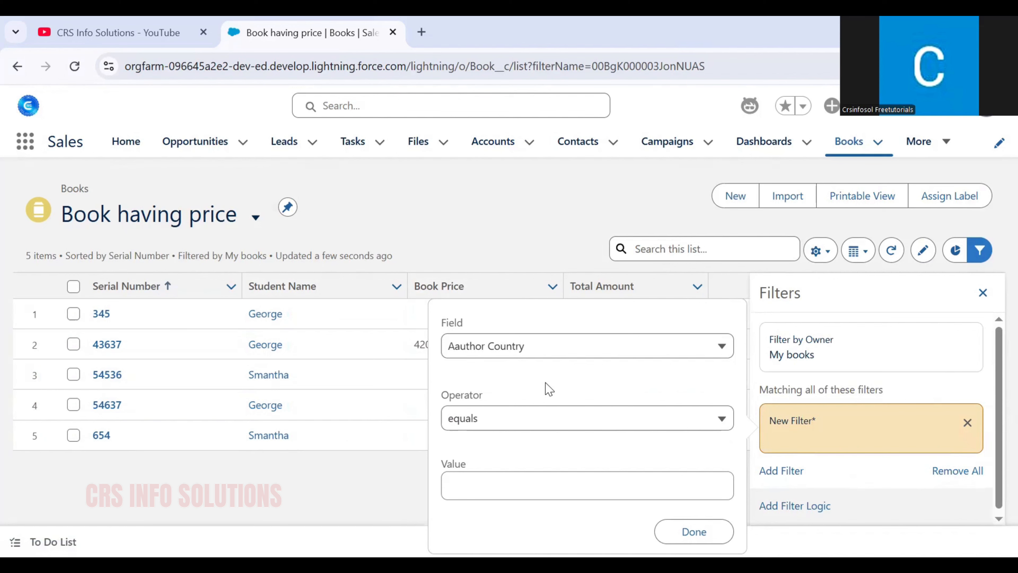
left_click(520, 347)
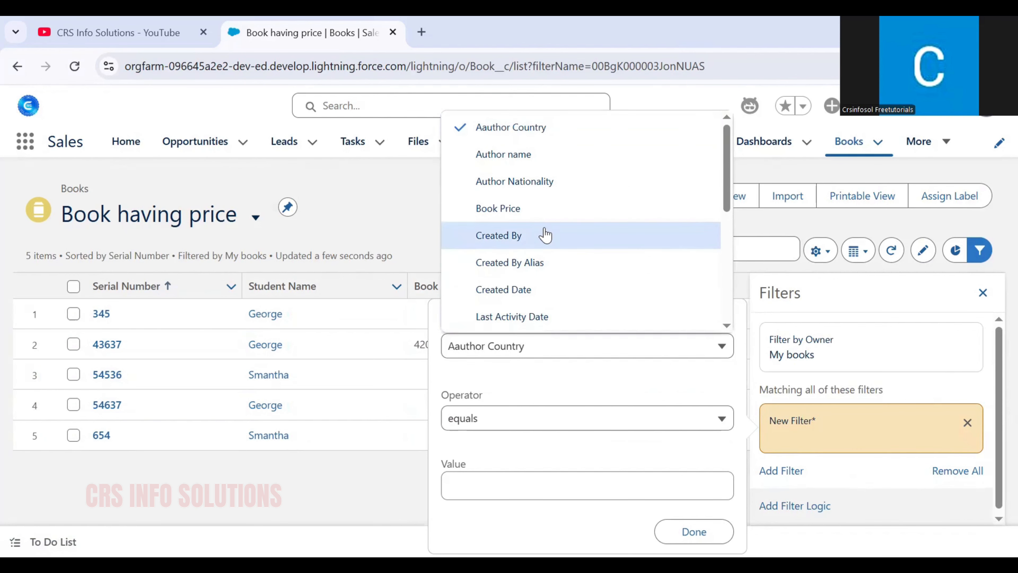
left_click(542, 221)
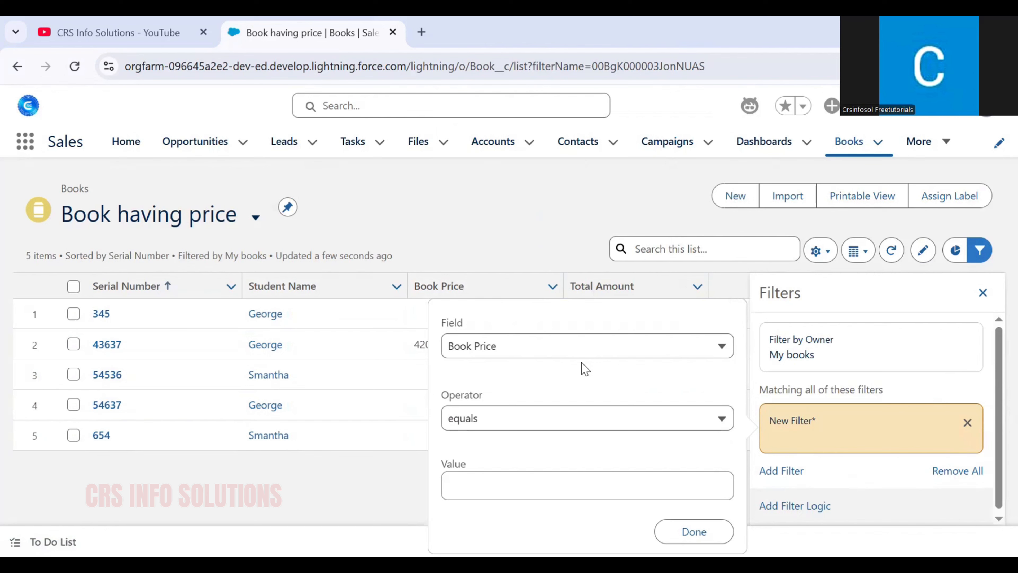
left_click(547, 421)
left_click(542, 389)
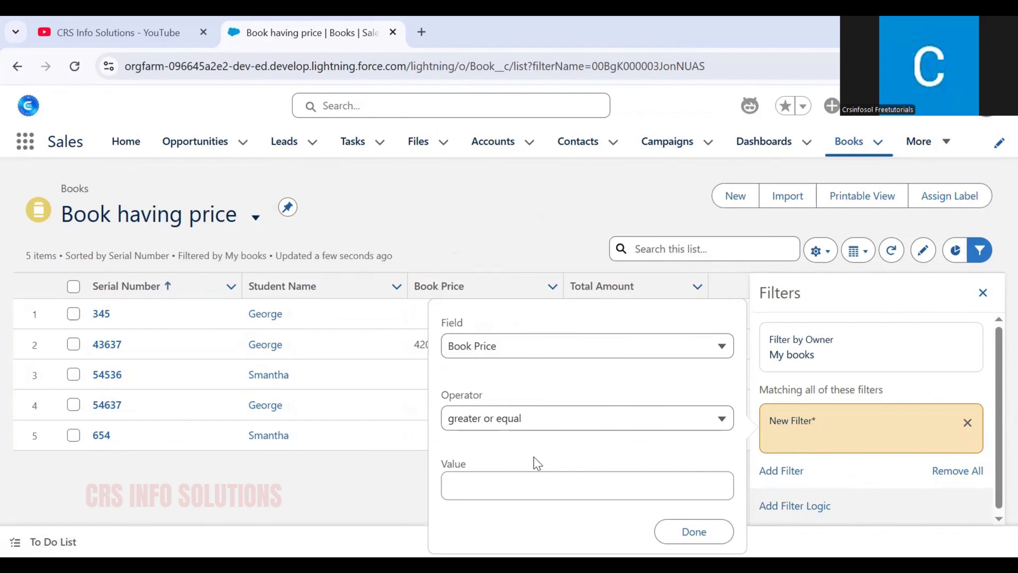
left_click(521, 486)
type("0")
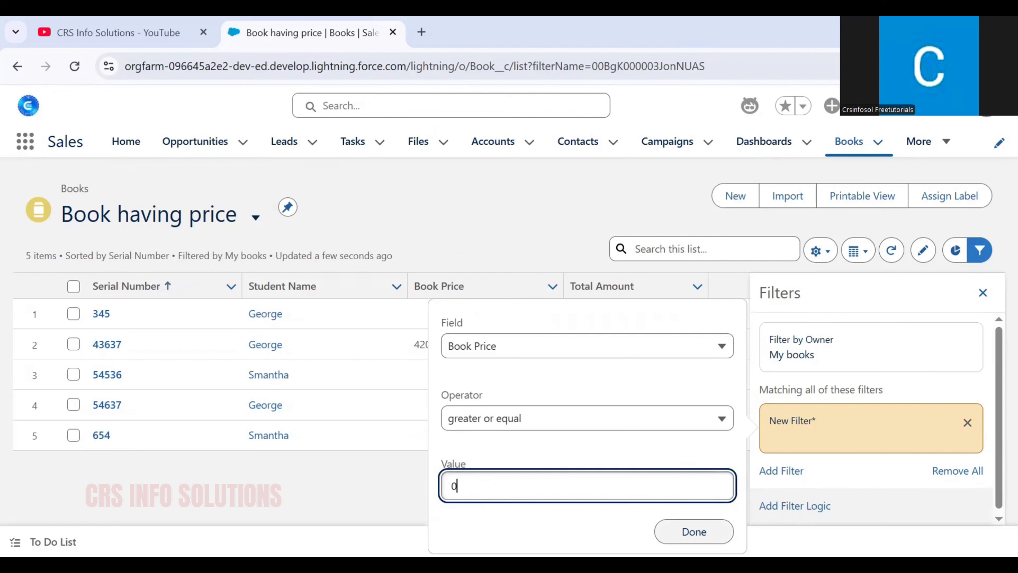
left_click(694, 532)
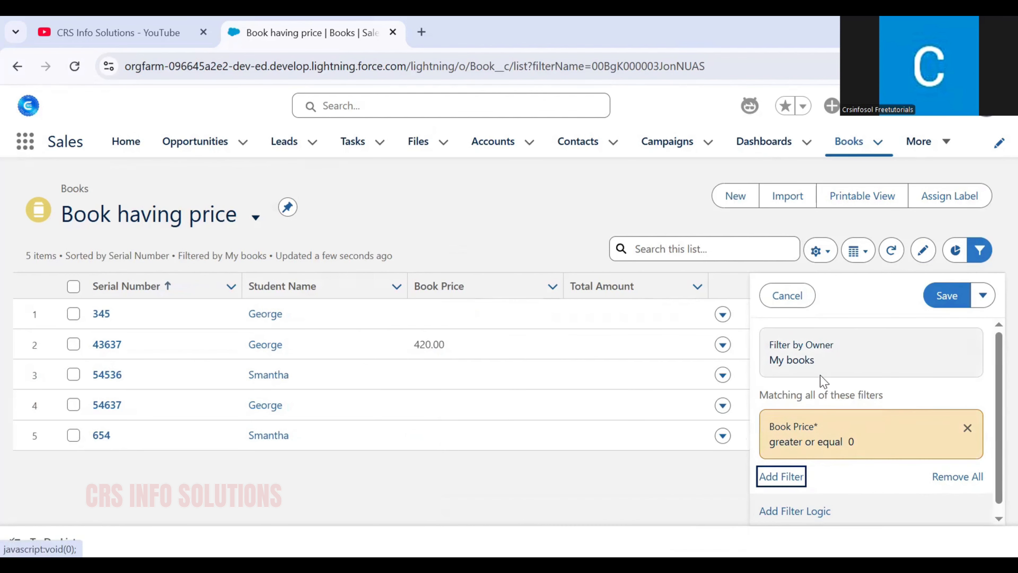
left_click(935, 296)
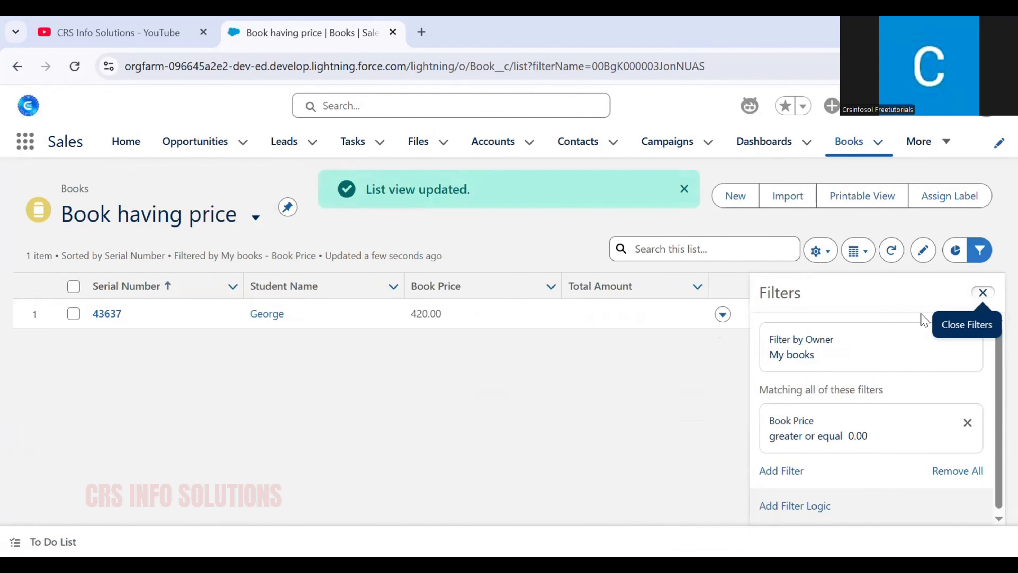
left_click(982, 291)
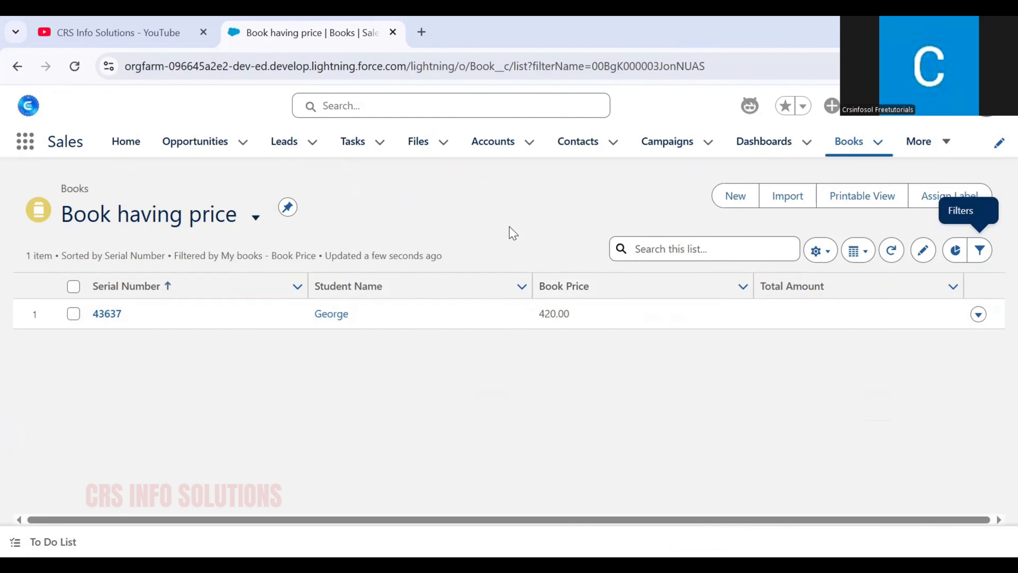
Step: Examine the owner filter options of the Book having price view, including the note on queue owned books, and close the filters
left_click(980, 250)
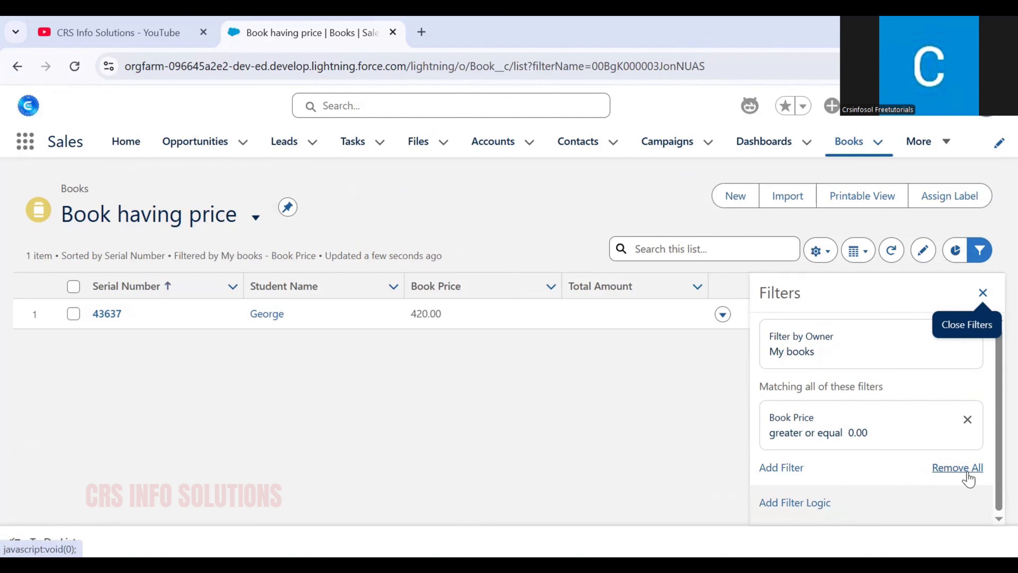
left_click(885, 360)
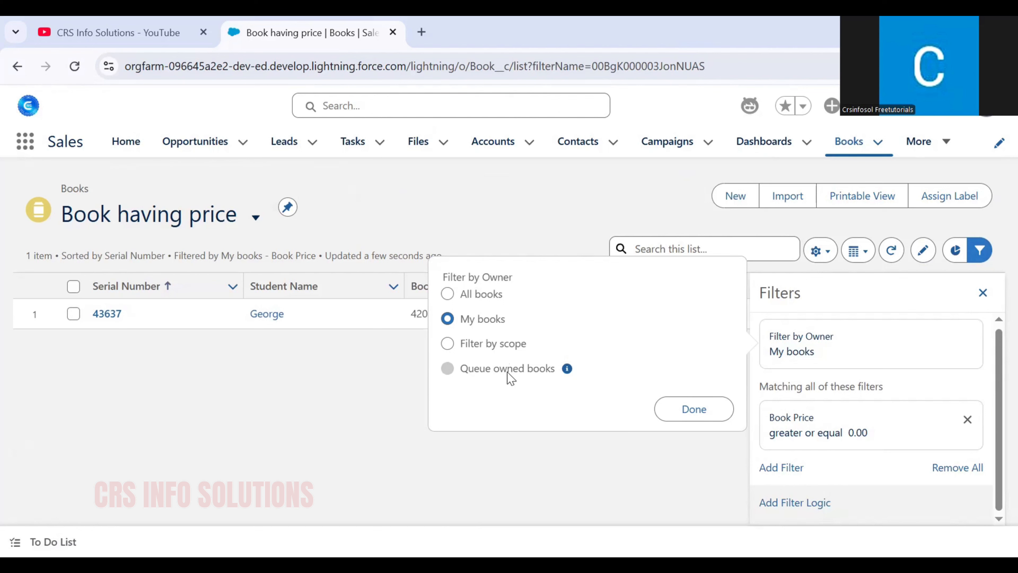
mouse_move(568, 369)
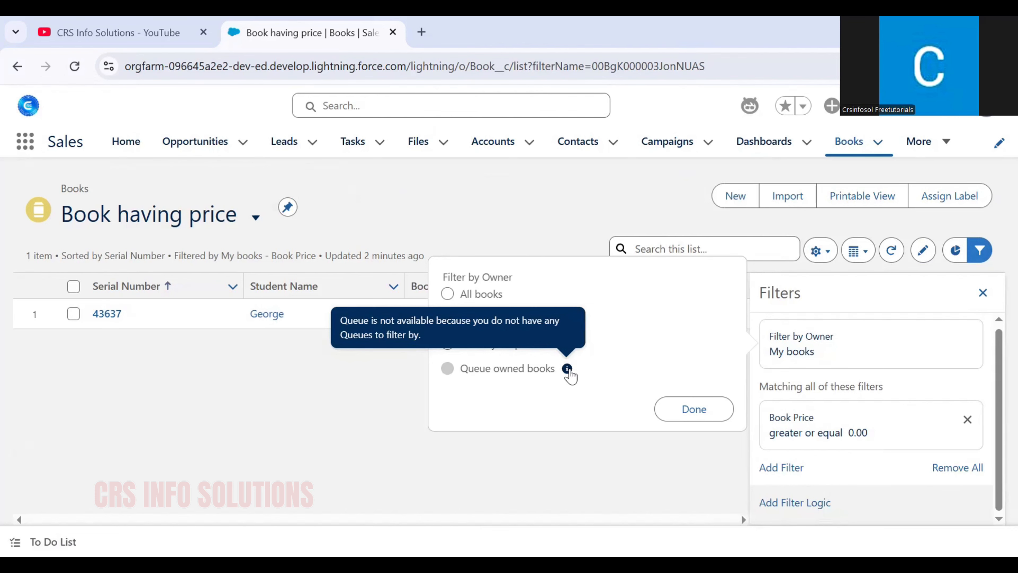
left_click(983, 293)
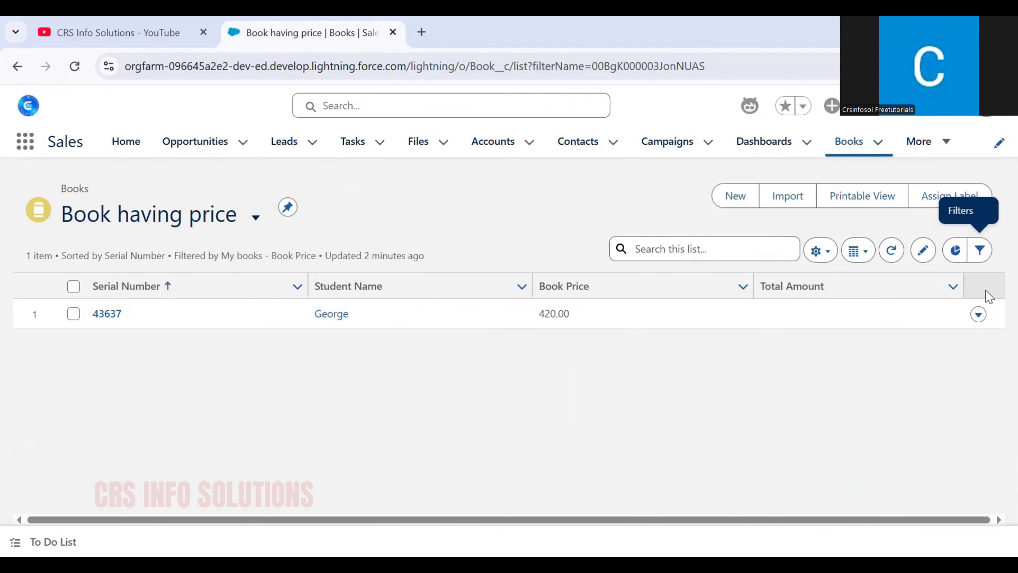
Step: Open the list view controls for Book having price
left_click(826, 252)
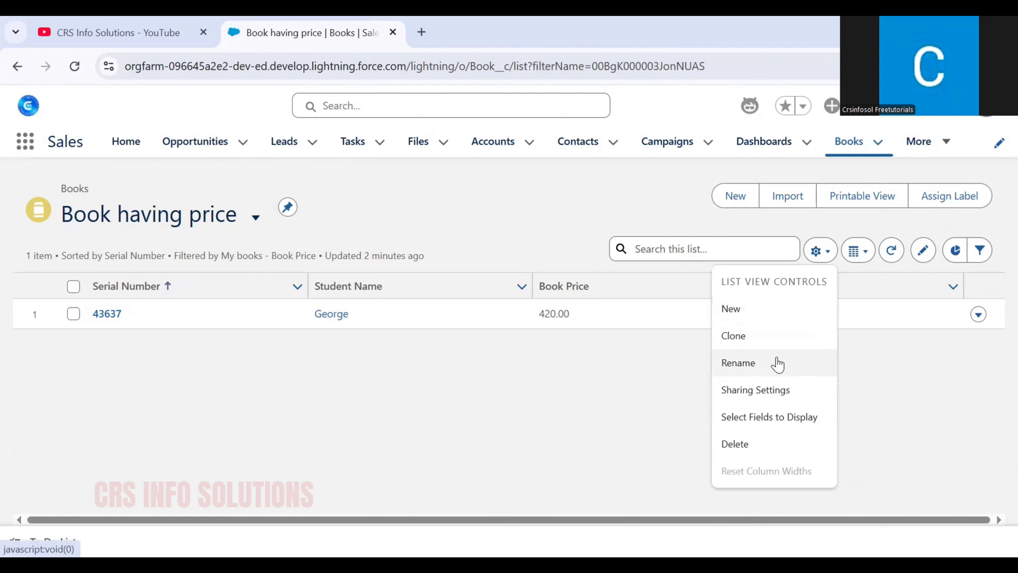